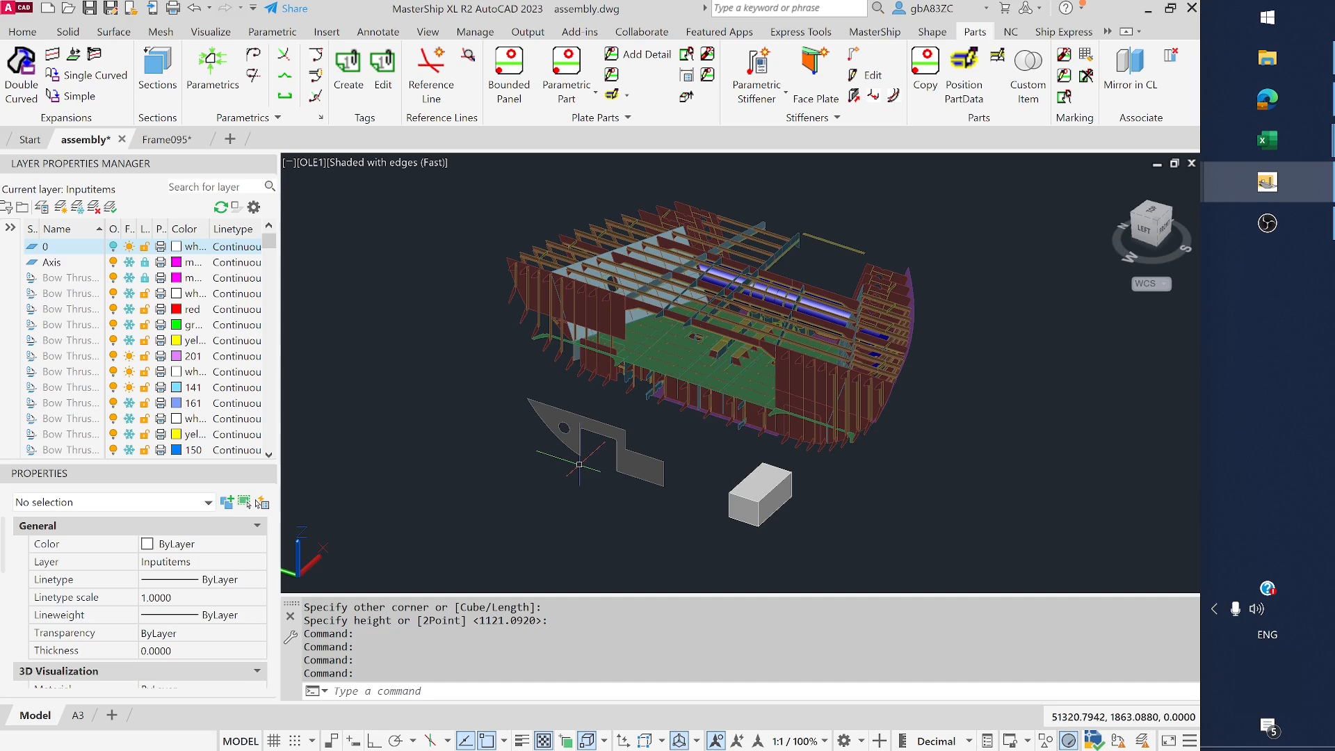
Open the external reference containing the loose notched plate as its own drawing and locate the plate's 3D solid there
left_click(549, 415)
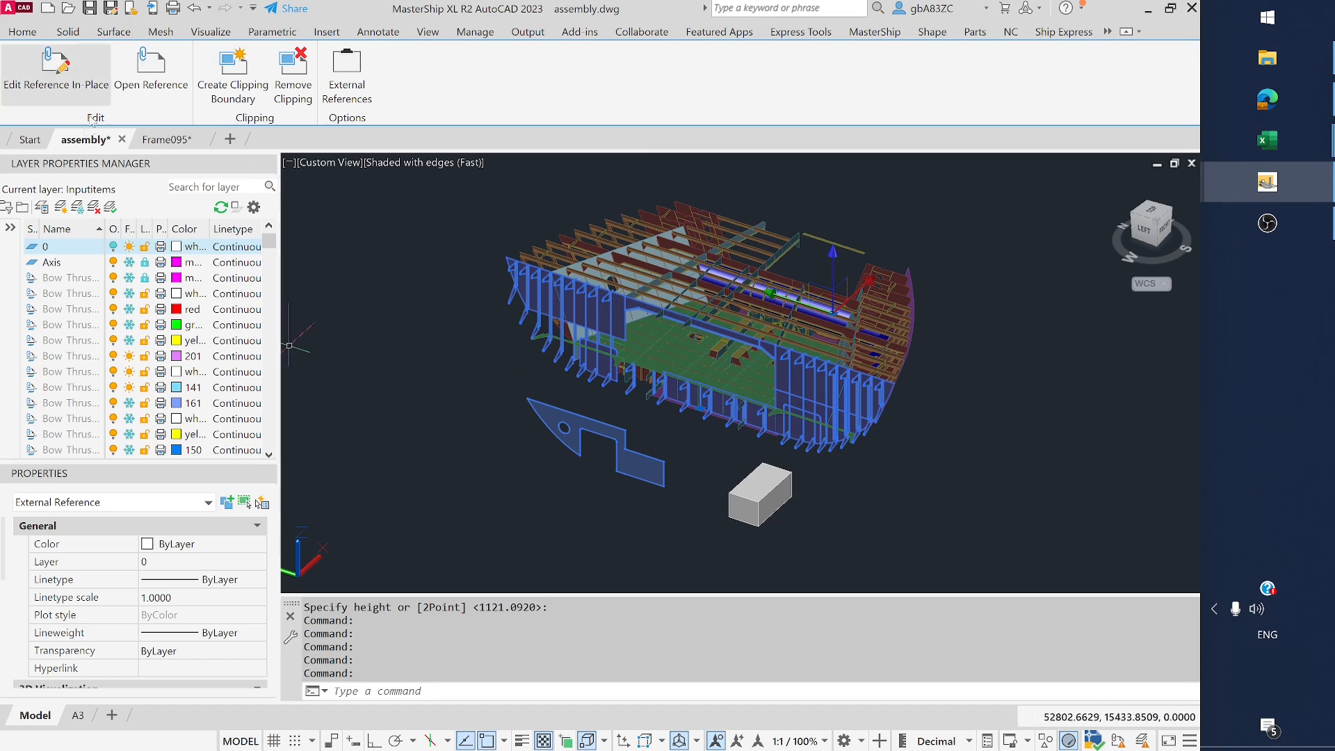
left_click(150, 70)
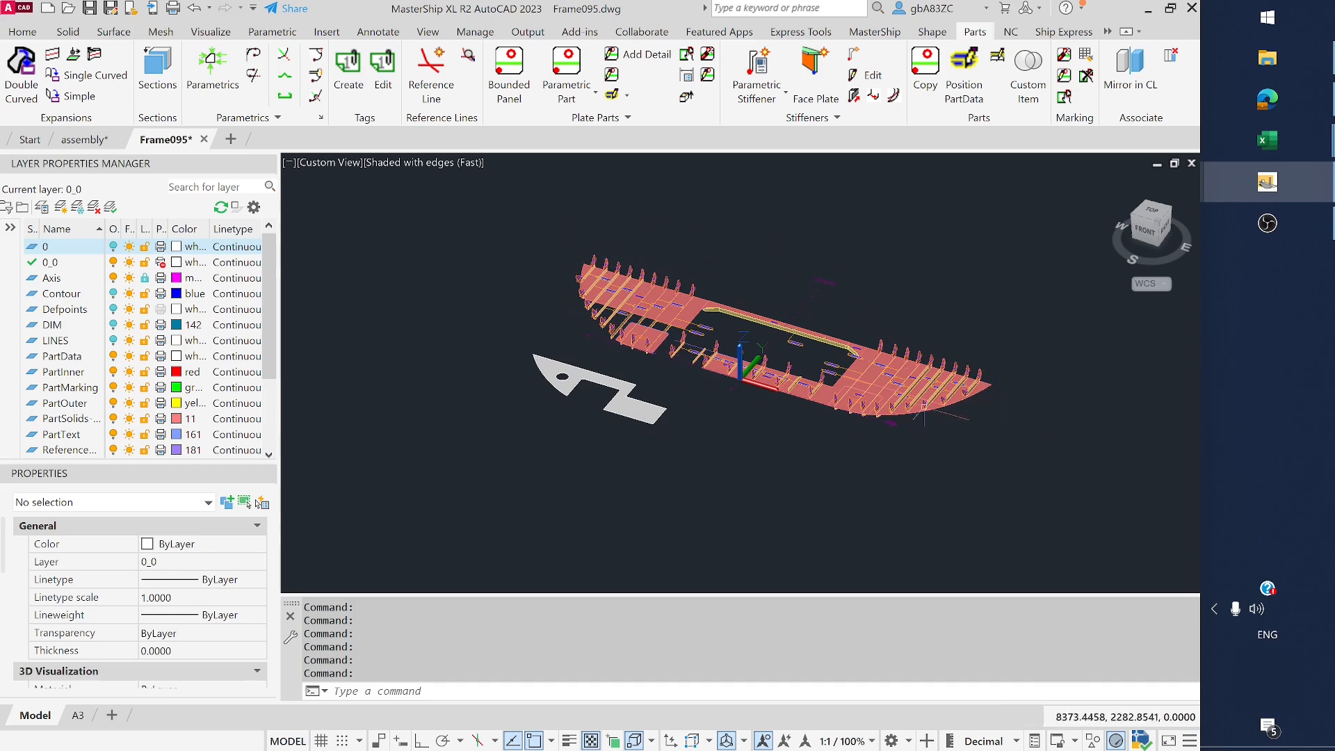
left_click(620, 408)
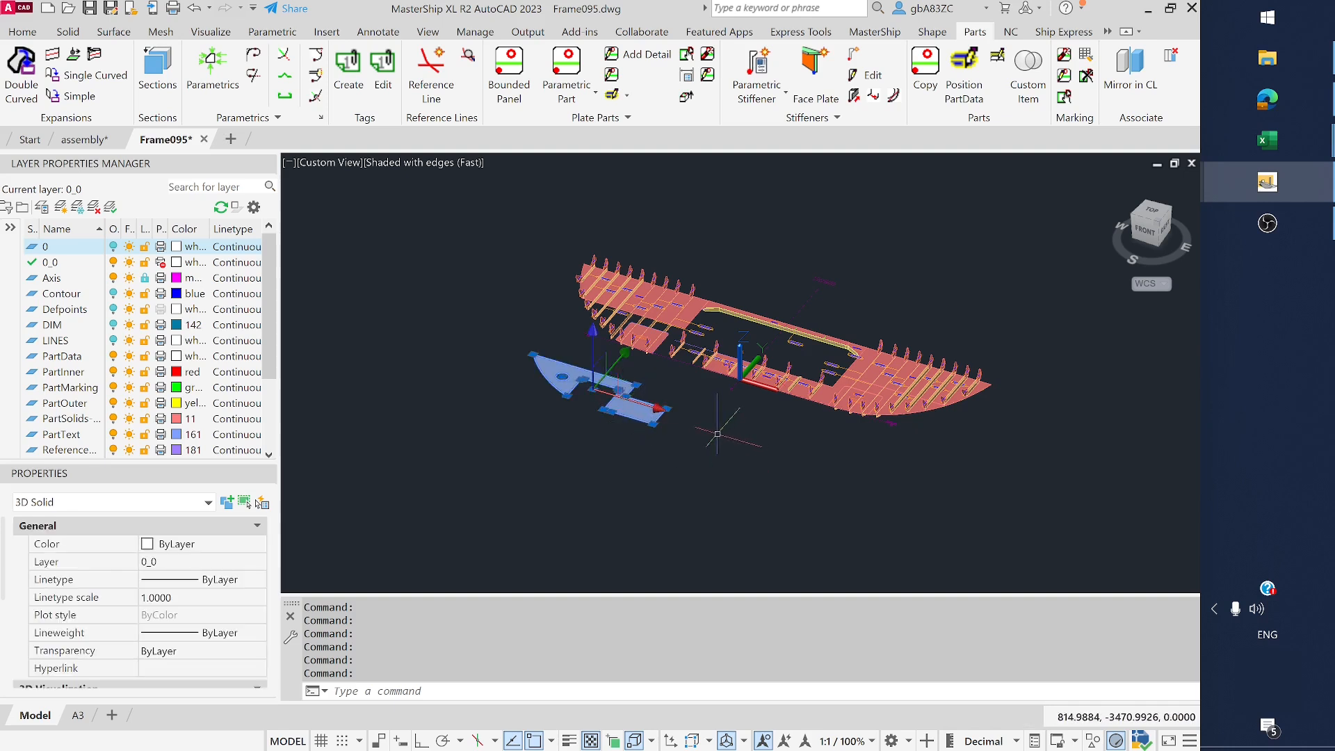
key("Escape")
scroll(717, 433, "up", 10)
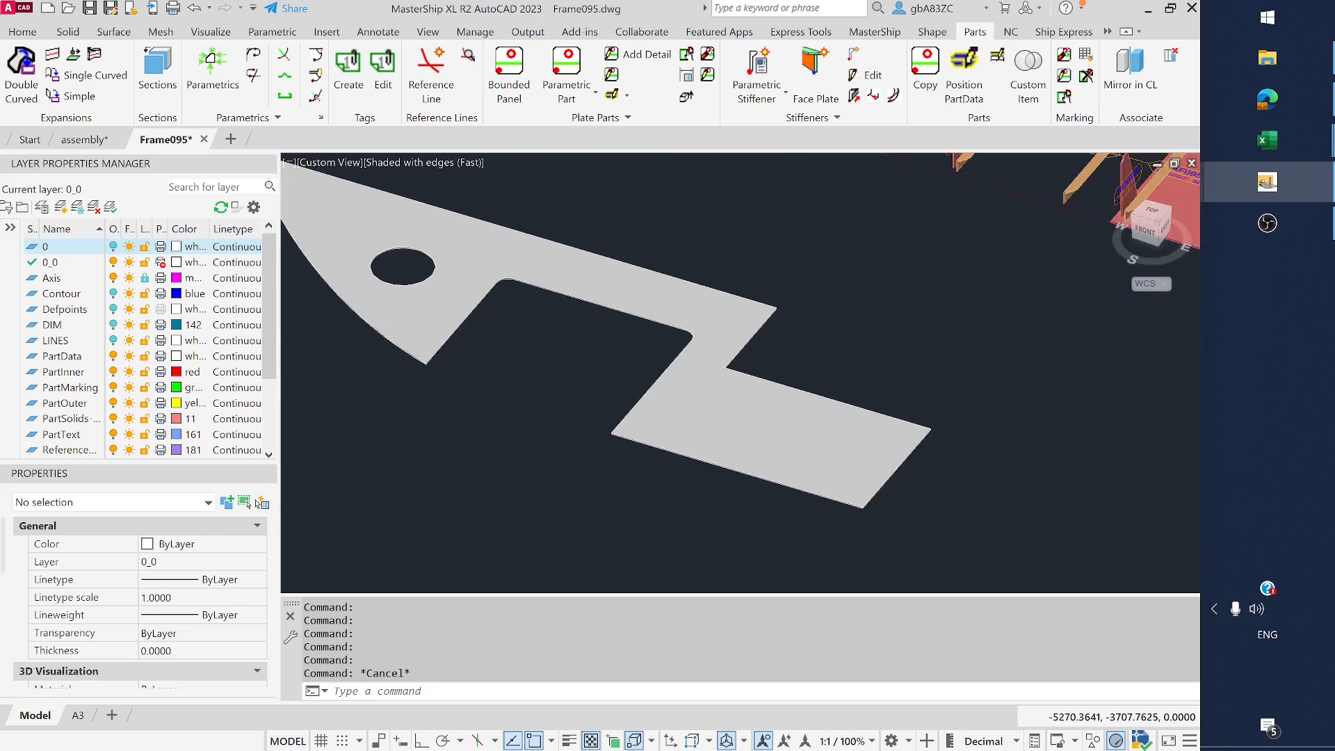
scroll(456, 449, "down", 2)
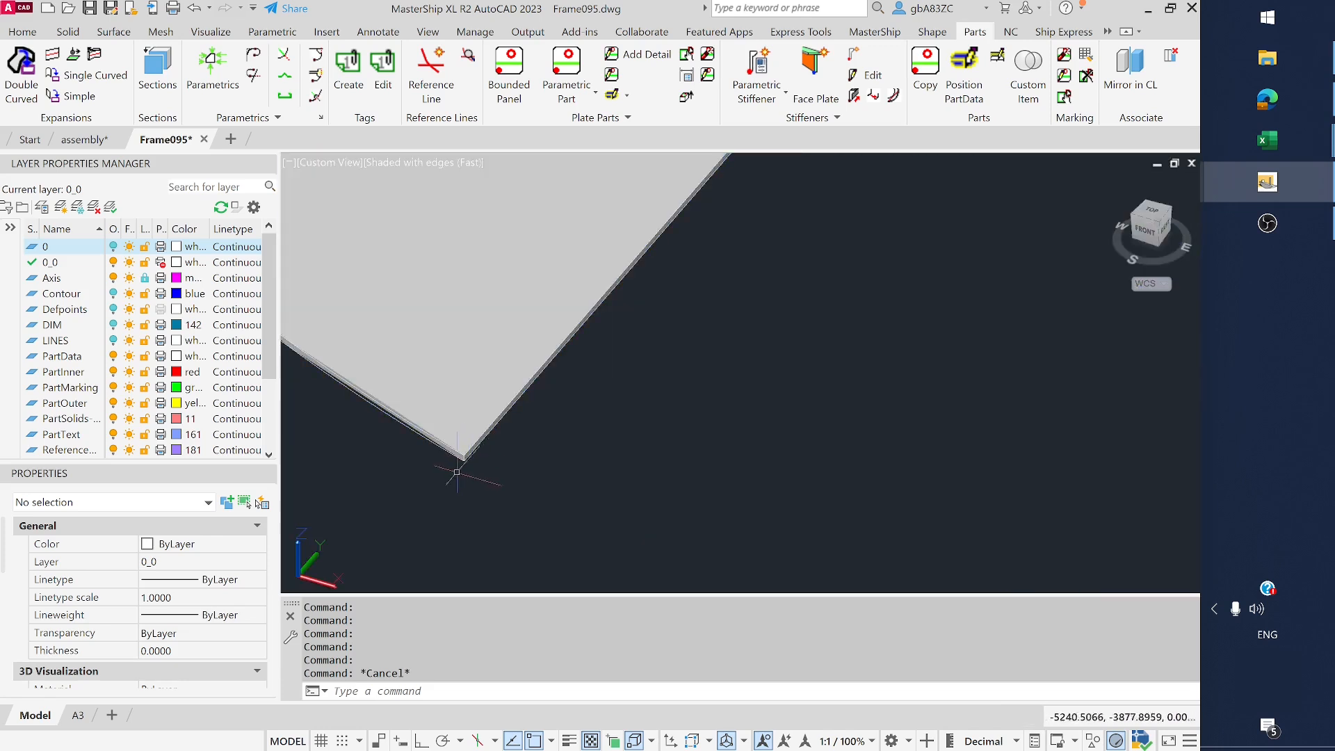
Convert the loose notched solid to a plate part with SHIPSOLID2PART, using identification AH095B, STEEL and 10 mm thickness, and place its label
scroll(426, 385, "down", 6)
scroll(426, 385, "down", 4)
type("shipsolid")
key("BackSpace")
key("BackSpace")
type("solid")
key("Tab")
key("Return")
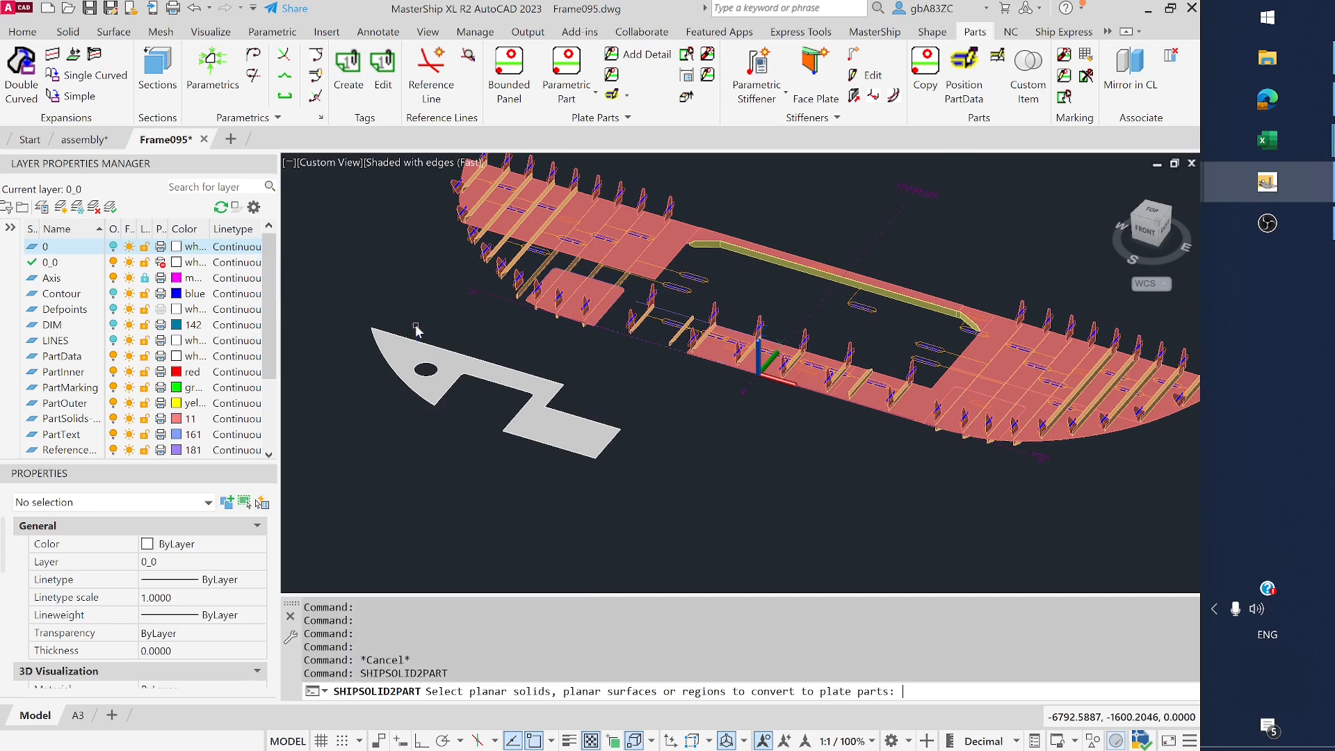
left_click(444, 367)
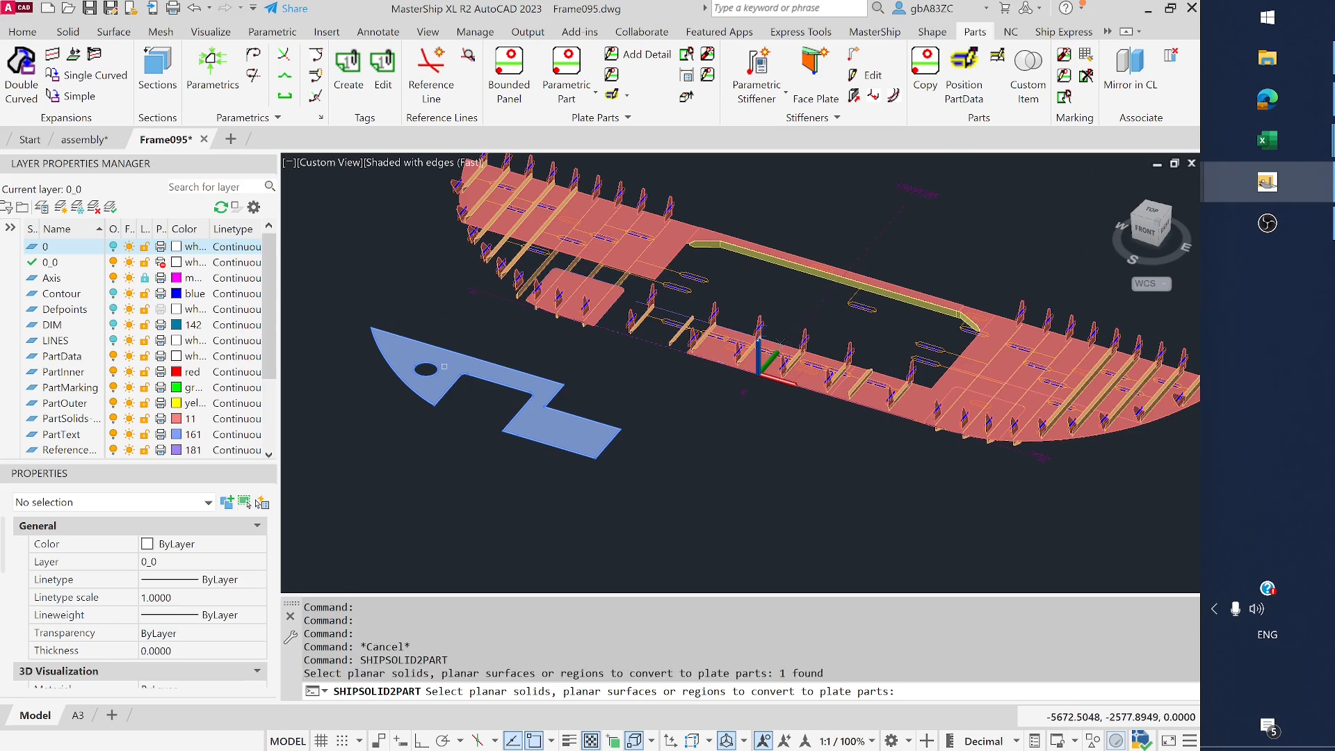
key("Return")
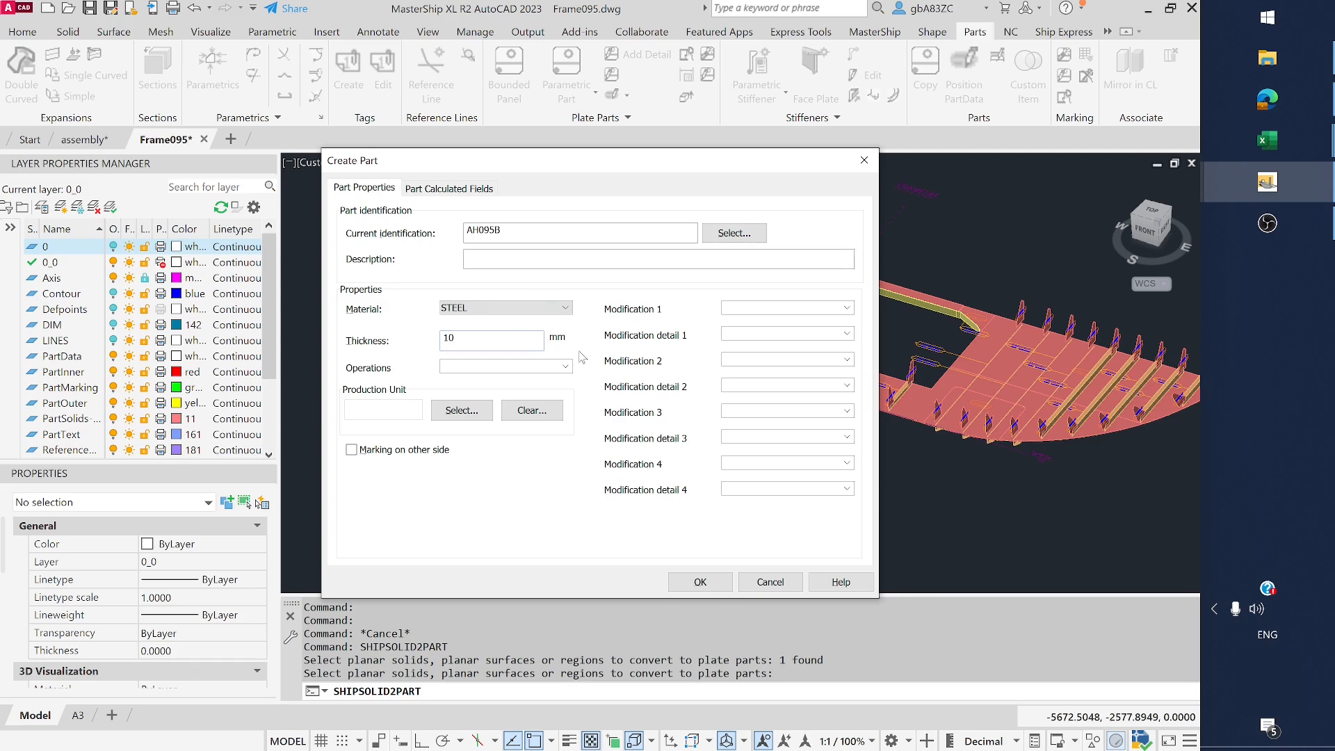
left_click(699, 582)
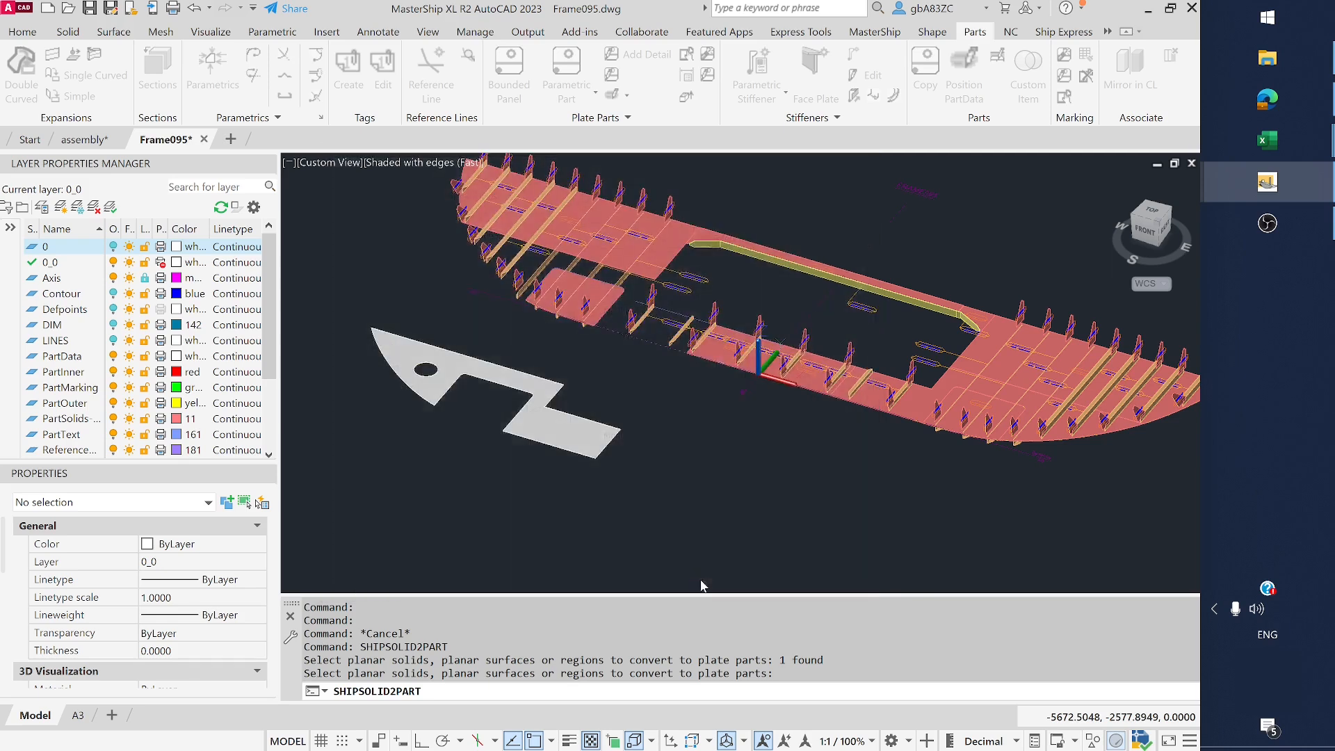
left_click(640, 388)
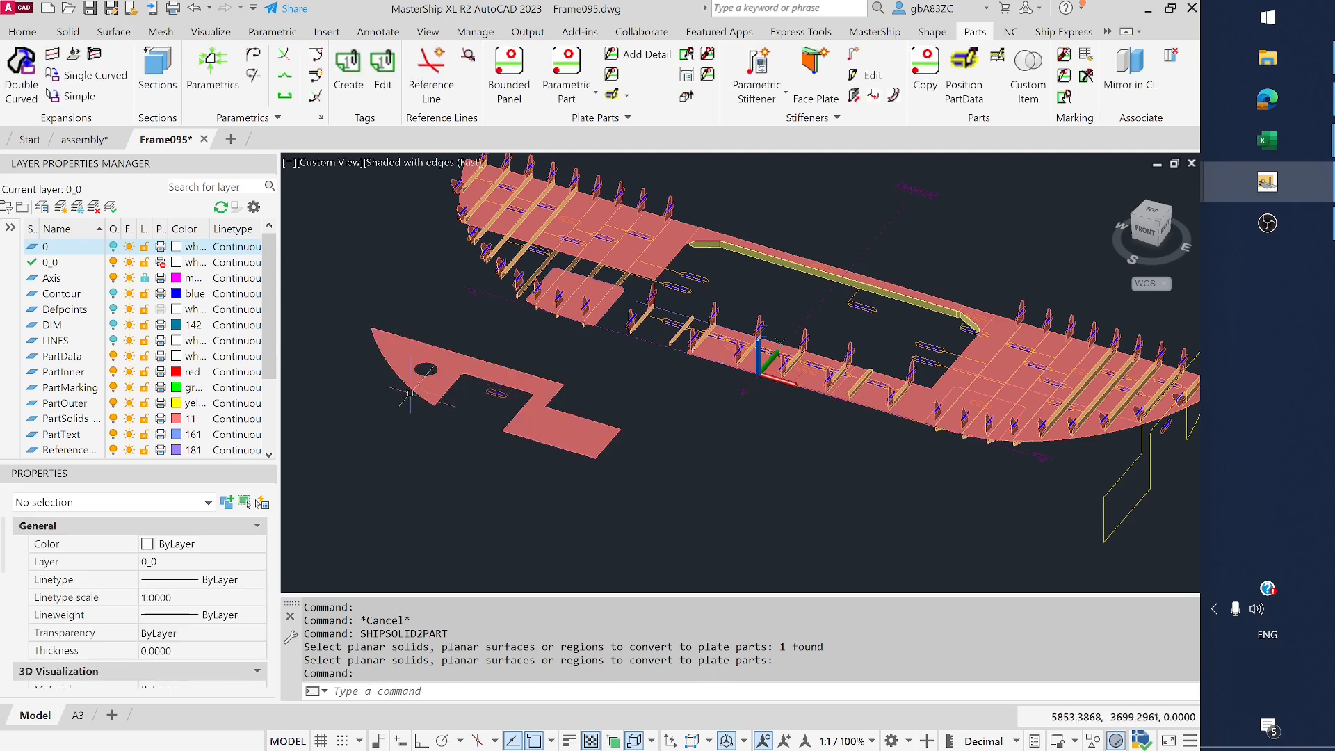
Hide the PartSolids layer to examine the new plate part's contours and label, restore the layer, and check the part's selection
scroll(442, 404, "up", 2)
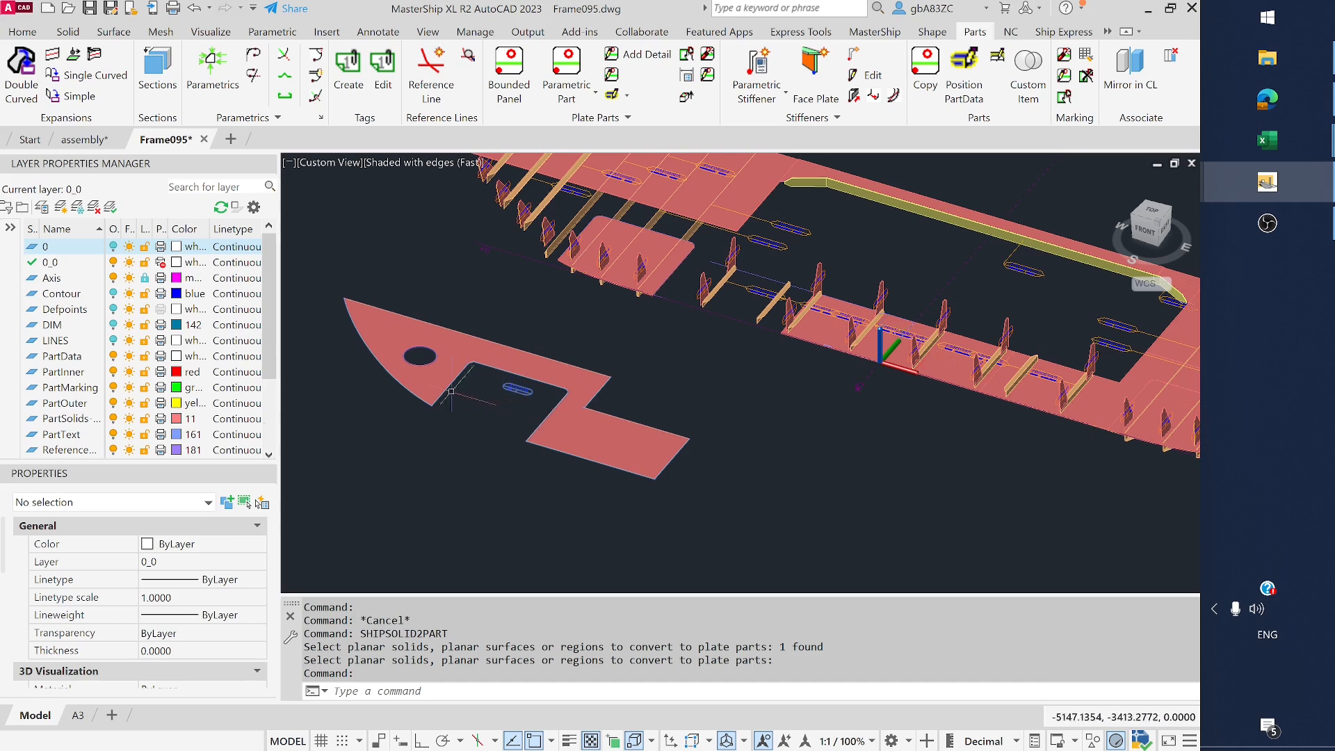
left_click(114, 417)
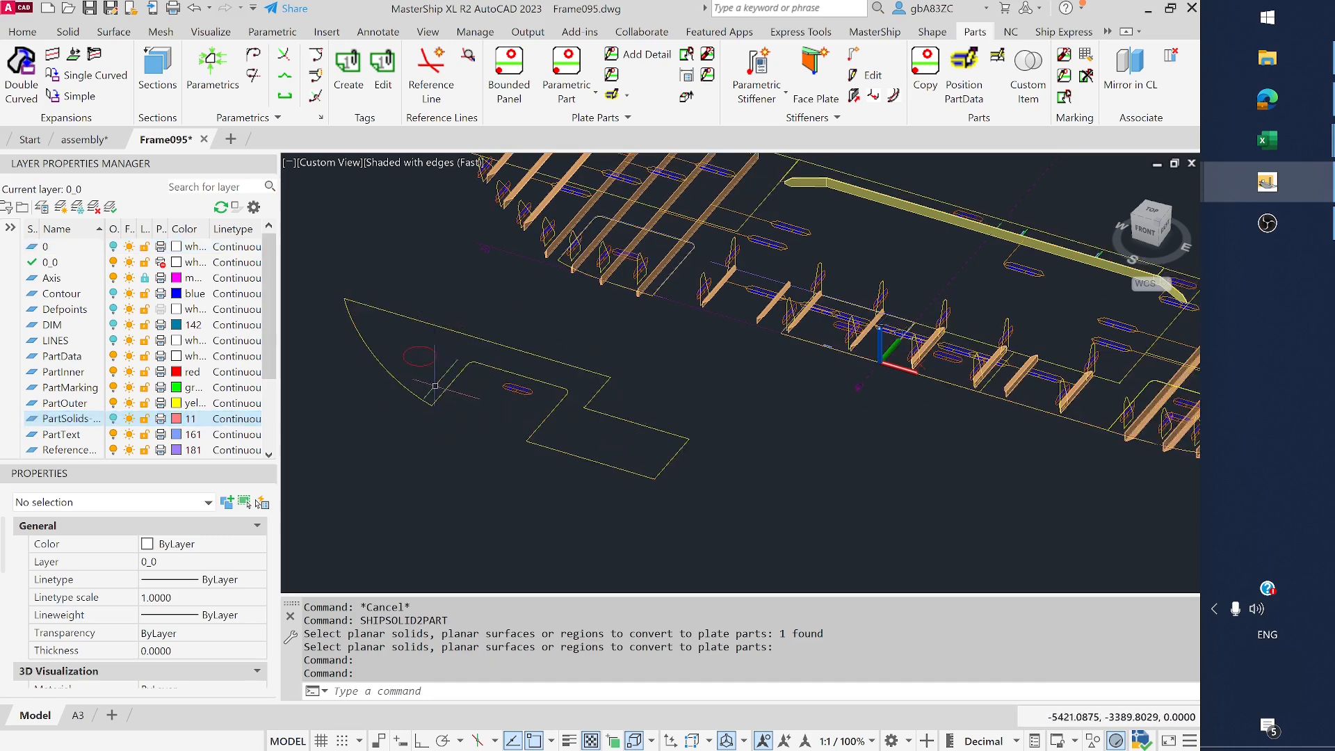
scroll(437, 390, "up", 3)
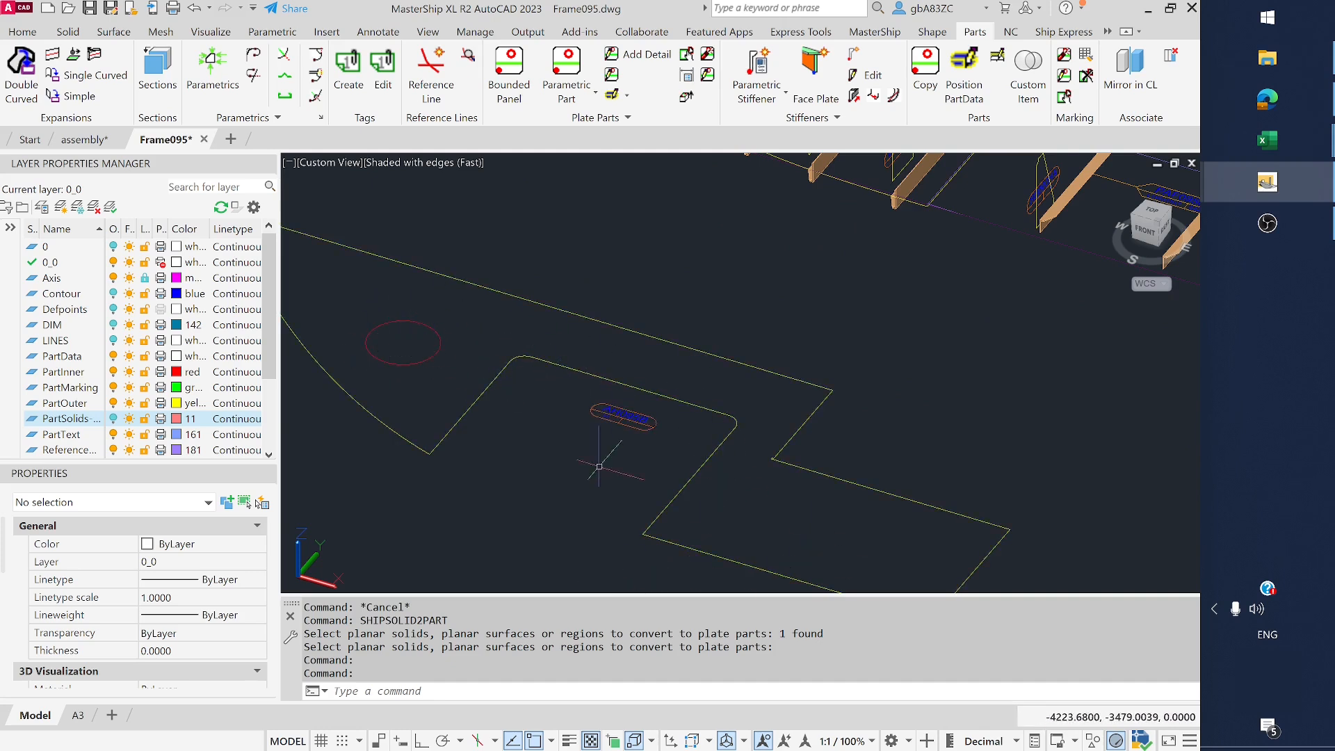
scroll(627, 412, "up", 3)
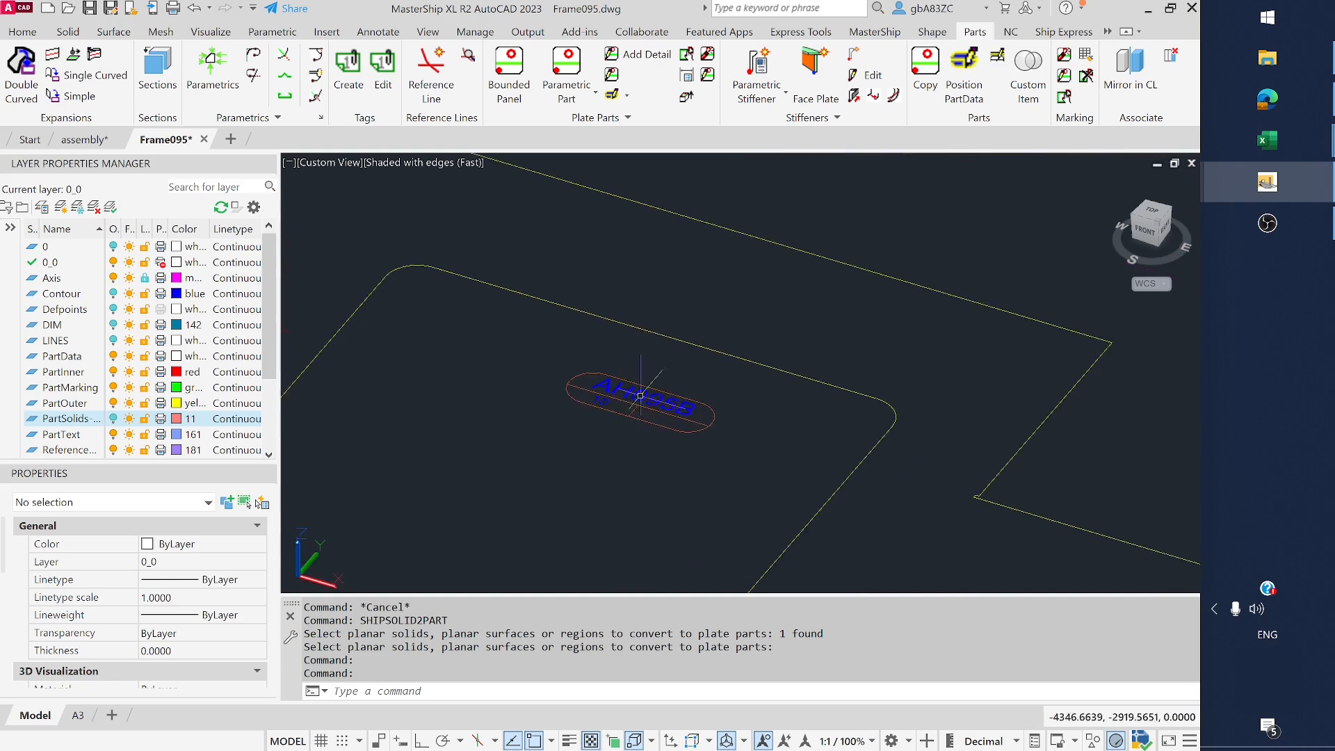
scroll(602, 354, "down", 5)
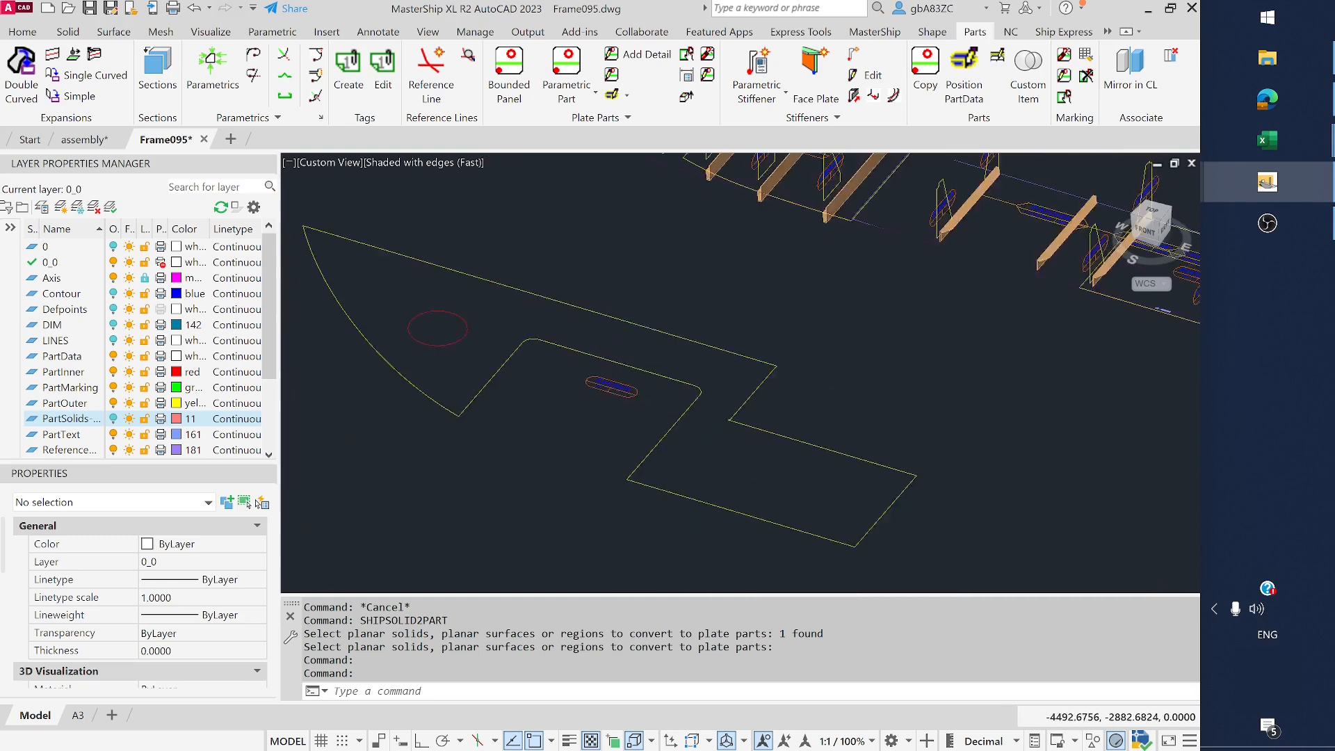
left_click(114, 419)
left_click(792, 499)
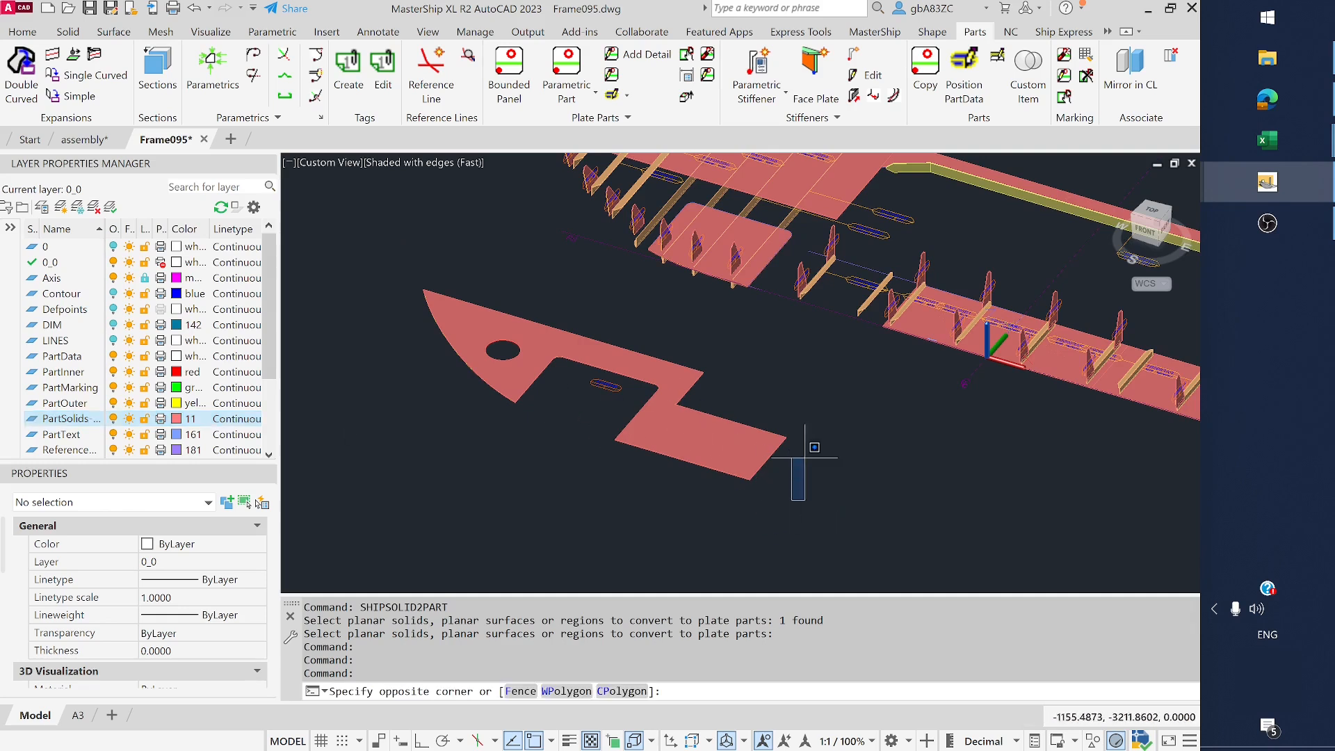
left_click(671, 369)
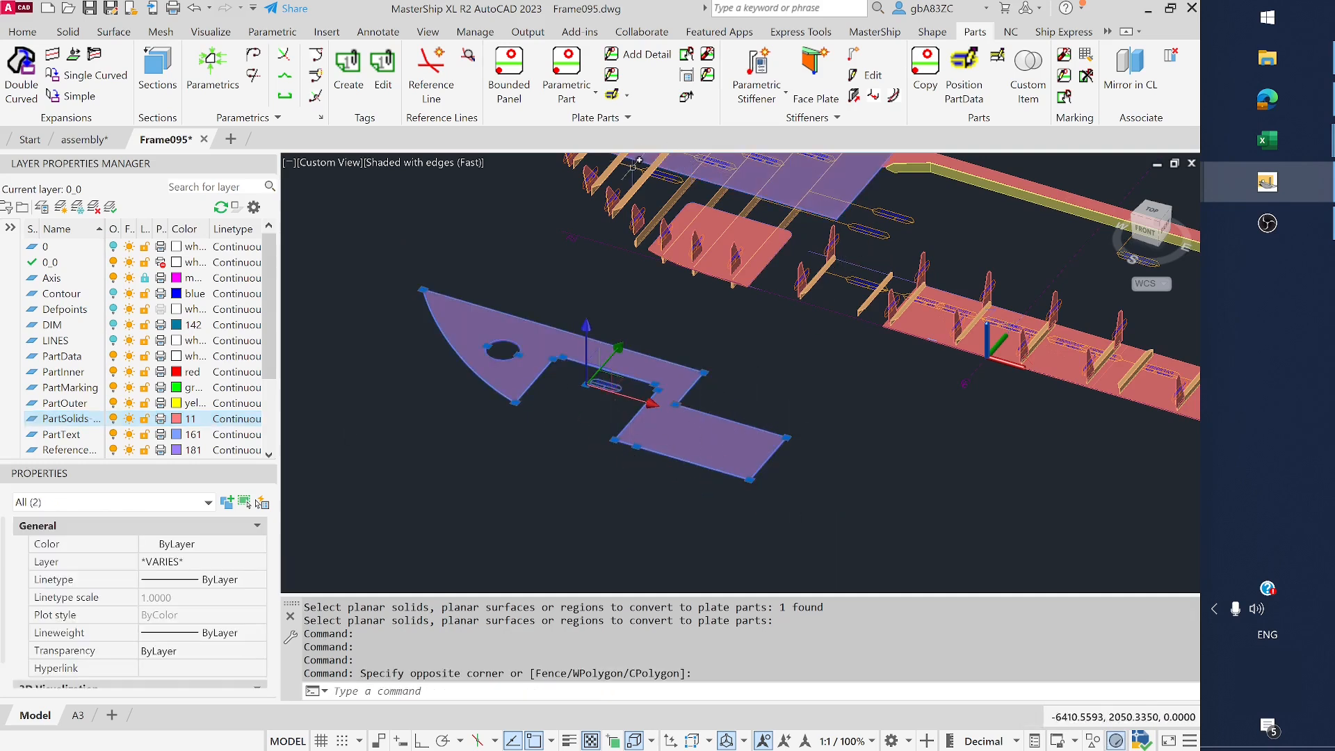
key("Escape")
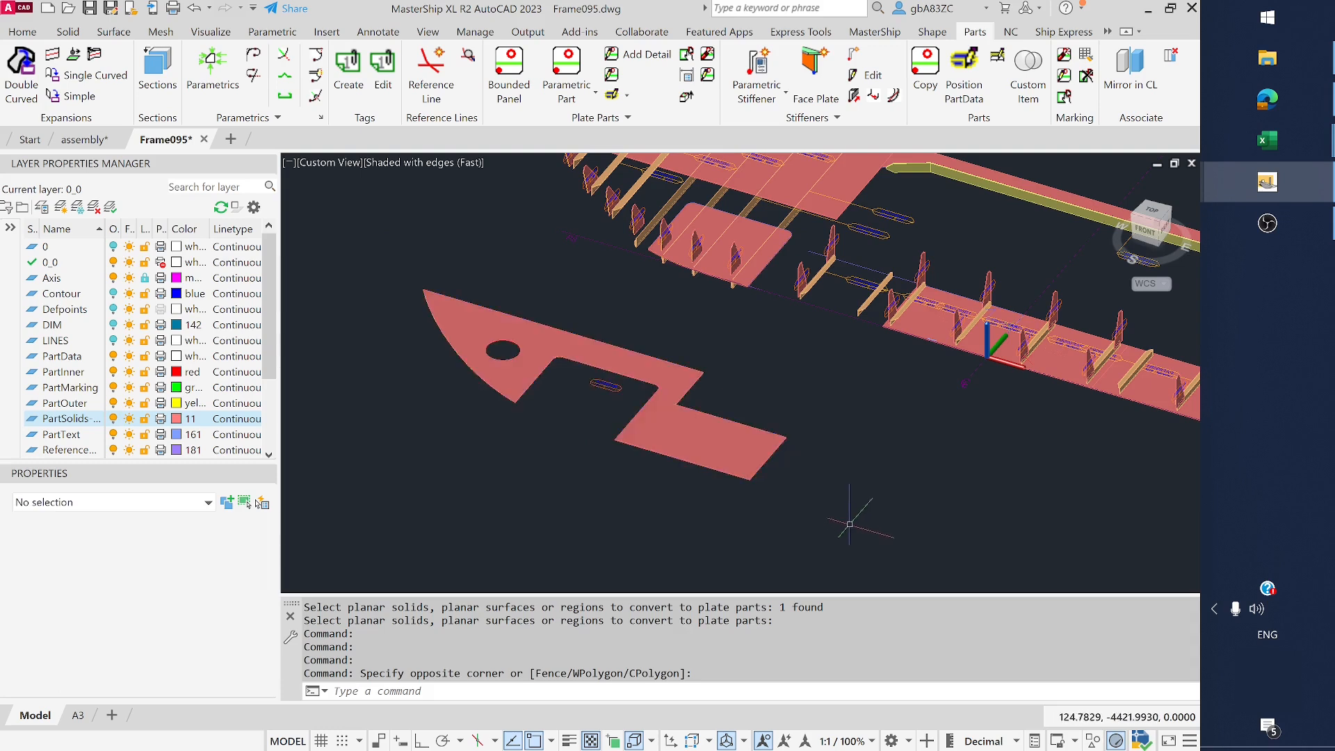
Save the Frame095 drawing and return to the assembly drawing
scroll(849, 524, "down", 5)
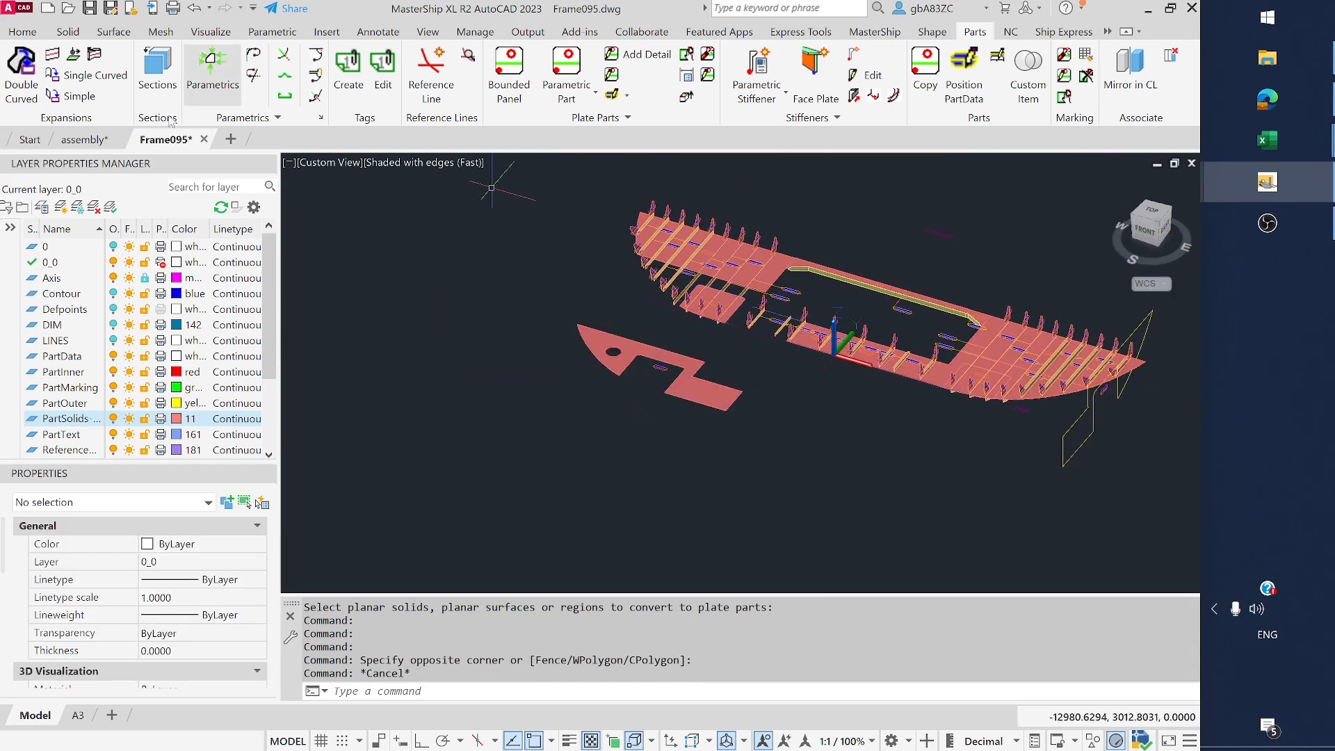
key("ctrl+s")
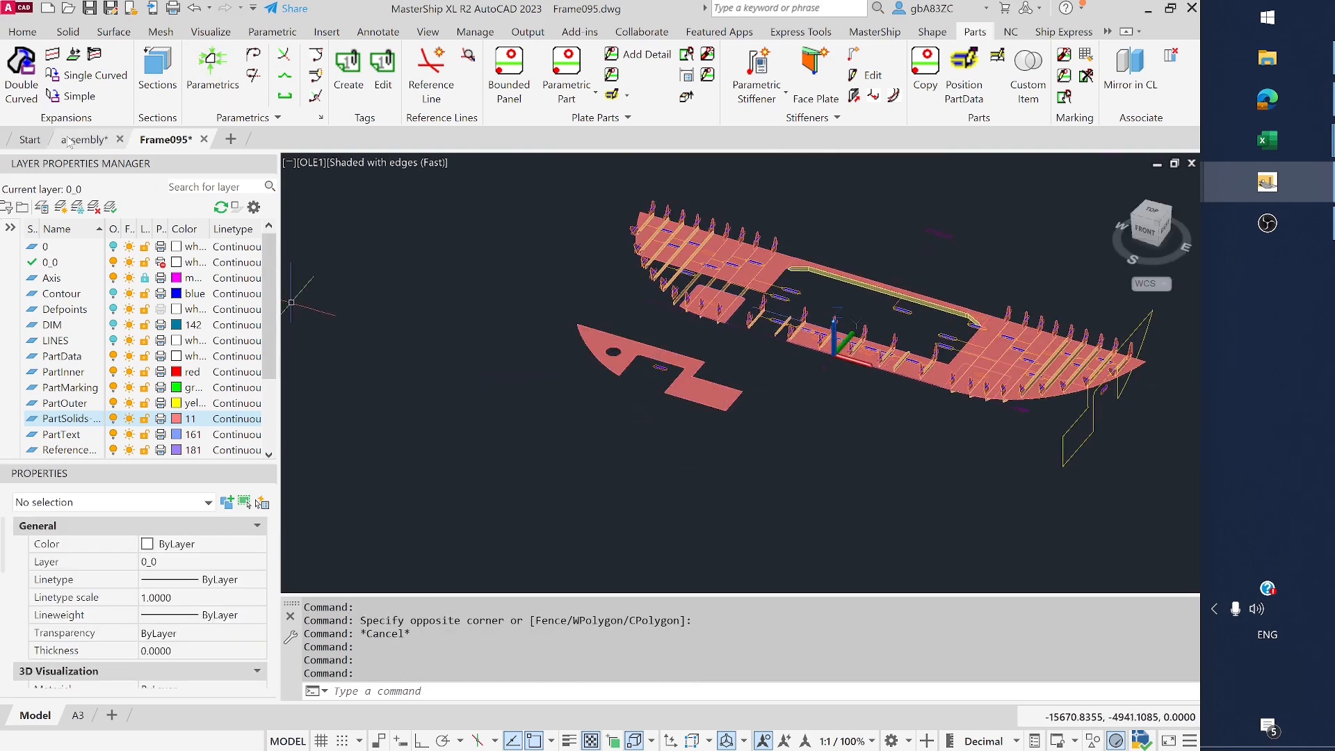
left_click(70, 142)
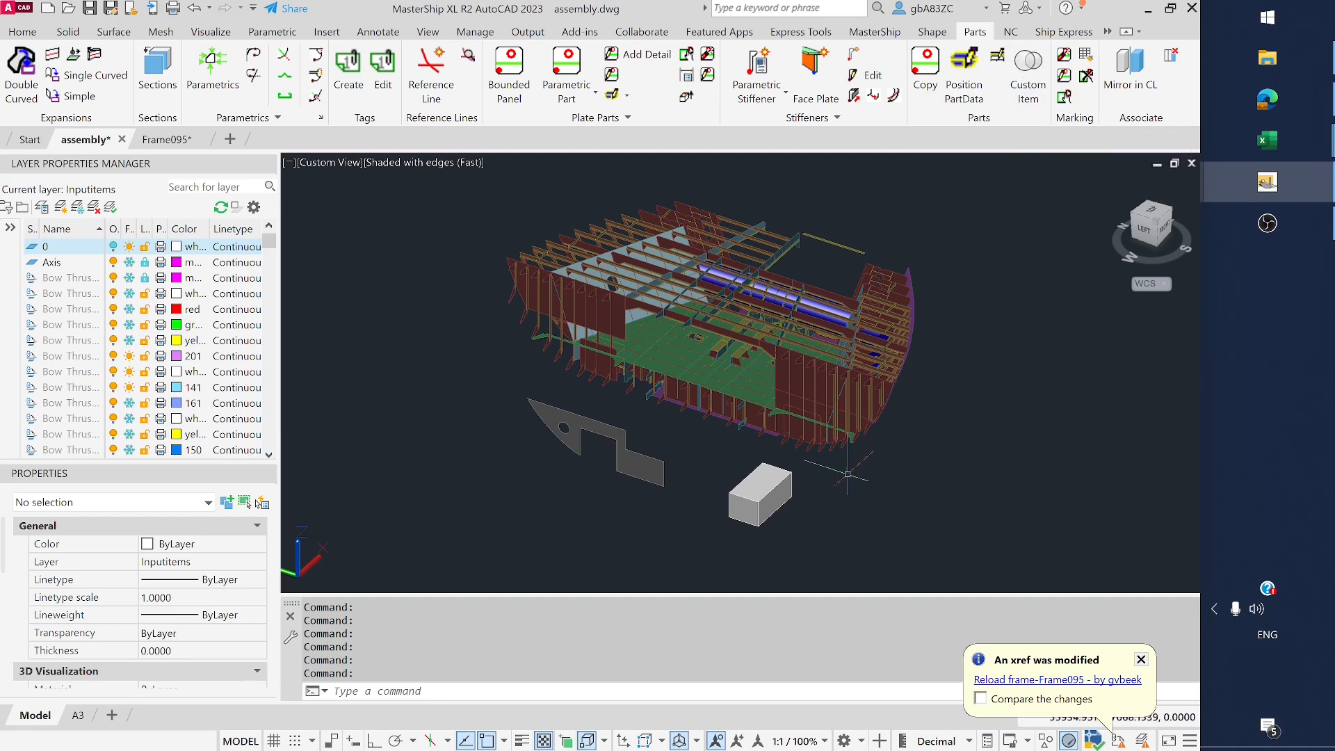
Move the grey box by its lower corner onto the corner of the foundation supports inside the hull
left_click(757, 499)
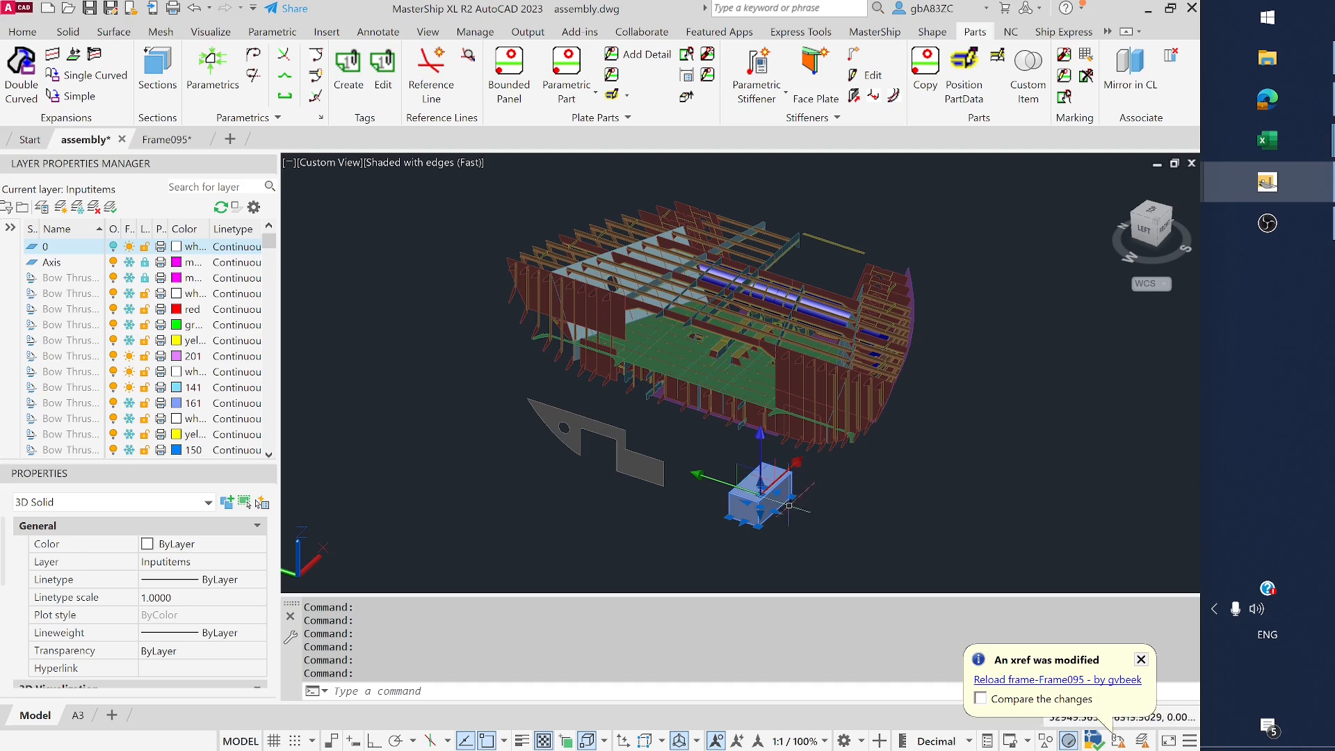
scroll(706, 346, "up", 5)
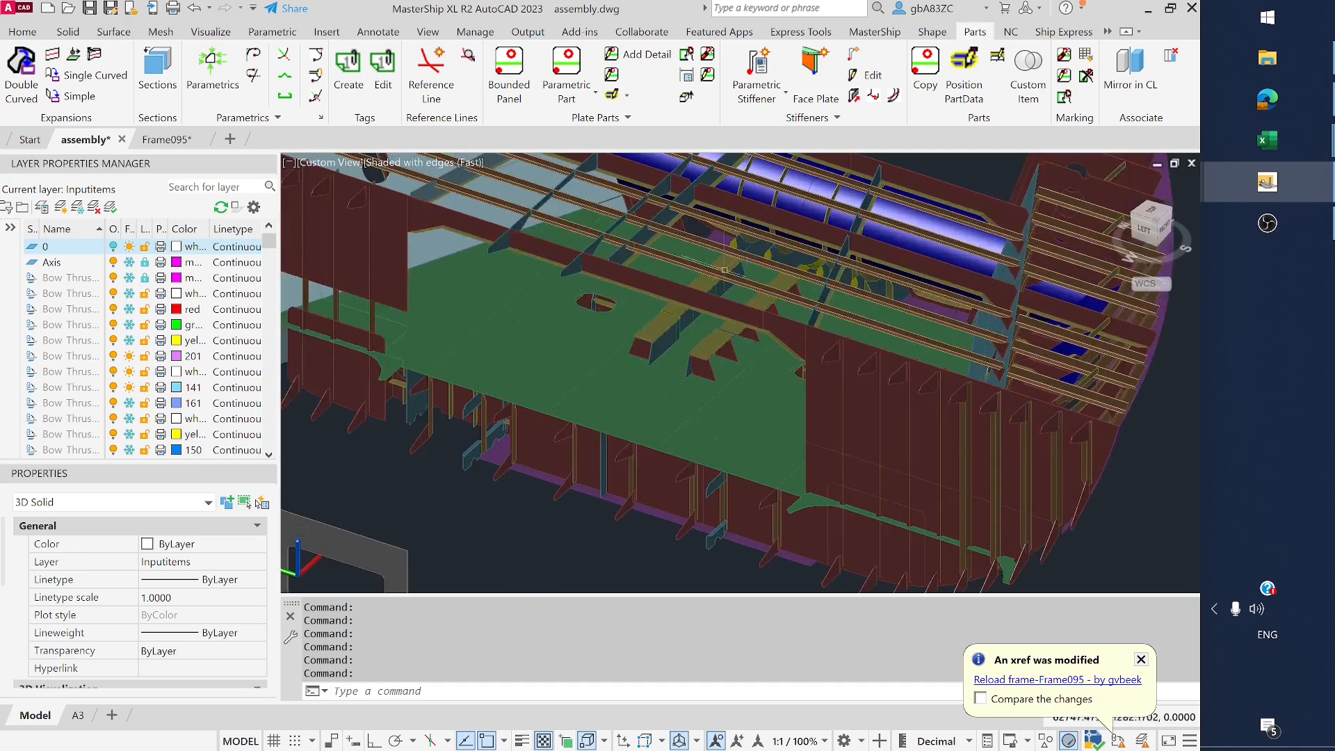
scroll(671, 347, "down", 5)
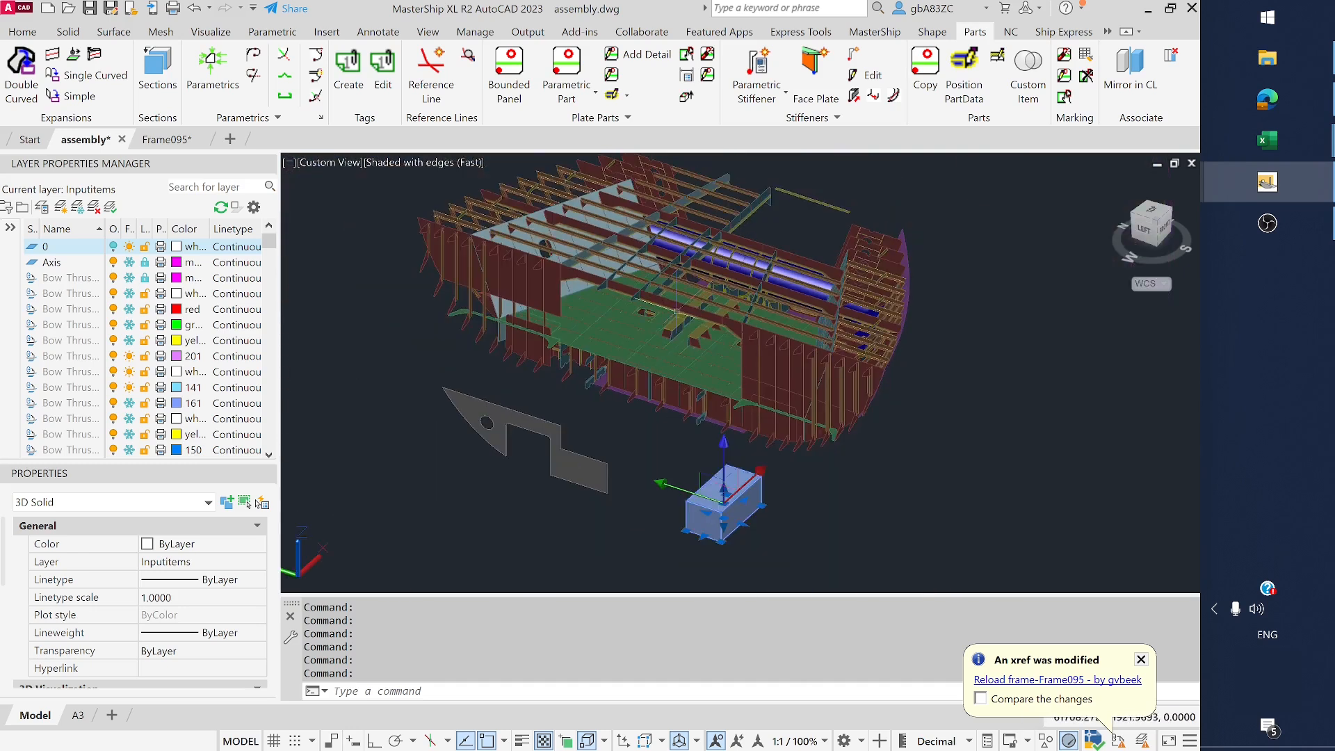
type("move")
key("Return")
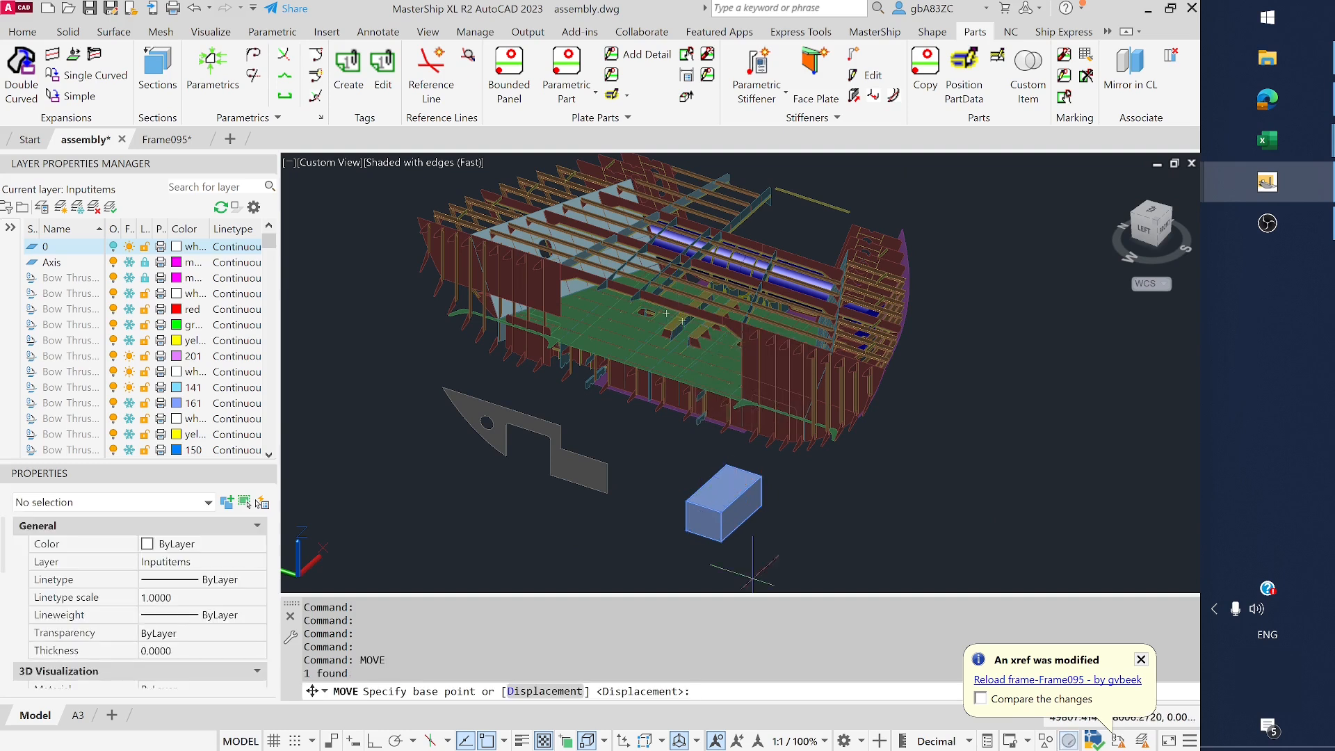
left_click(727, 545)
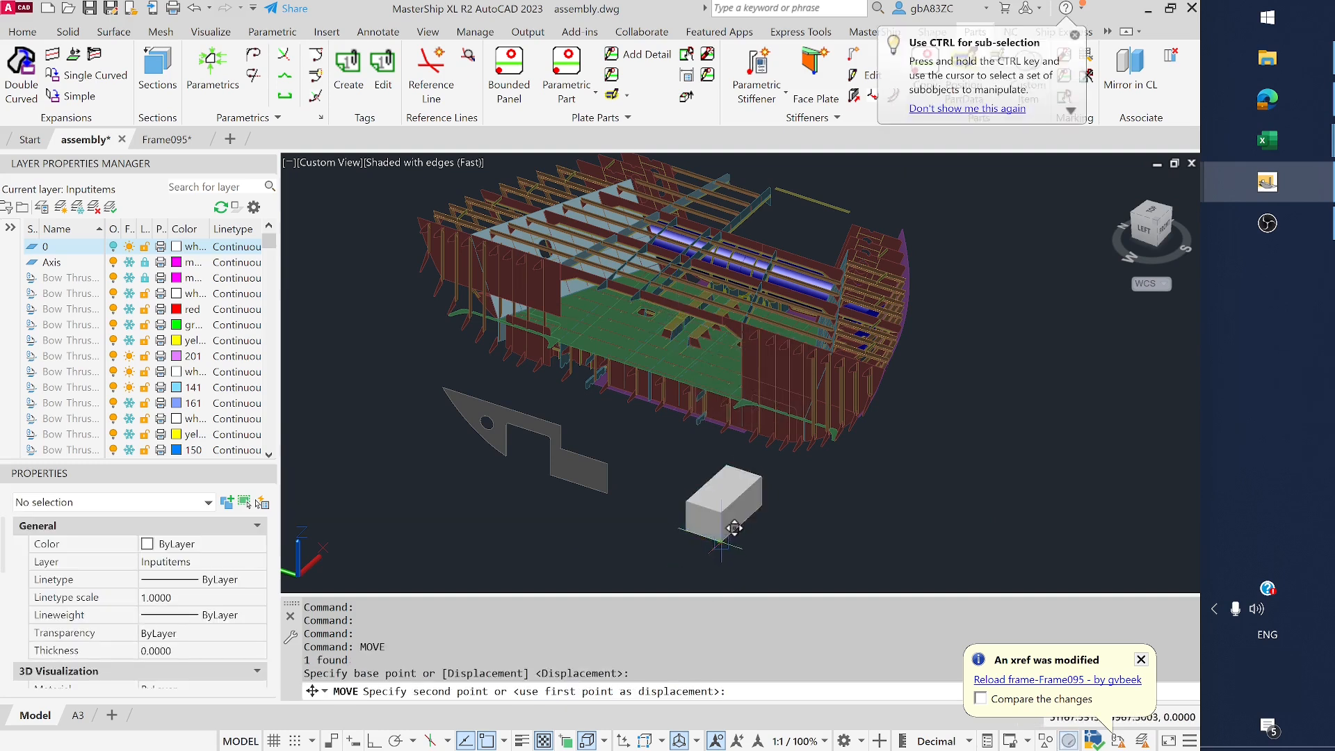
scroll(700, 331, "up", 1)
scroll(700, 331, "up", 5)
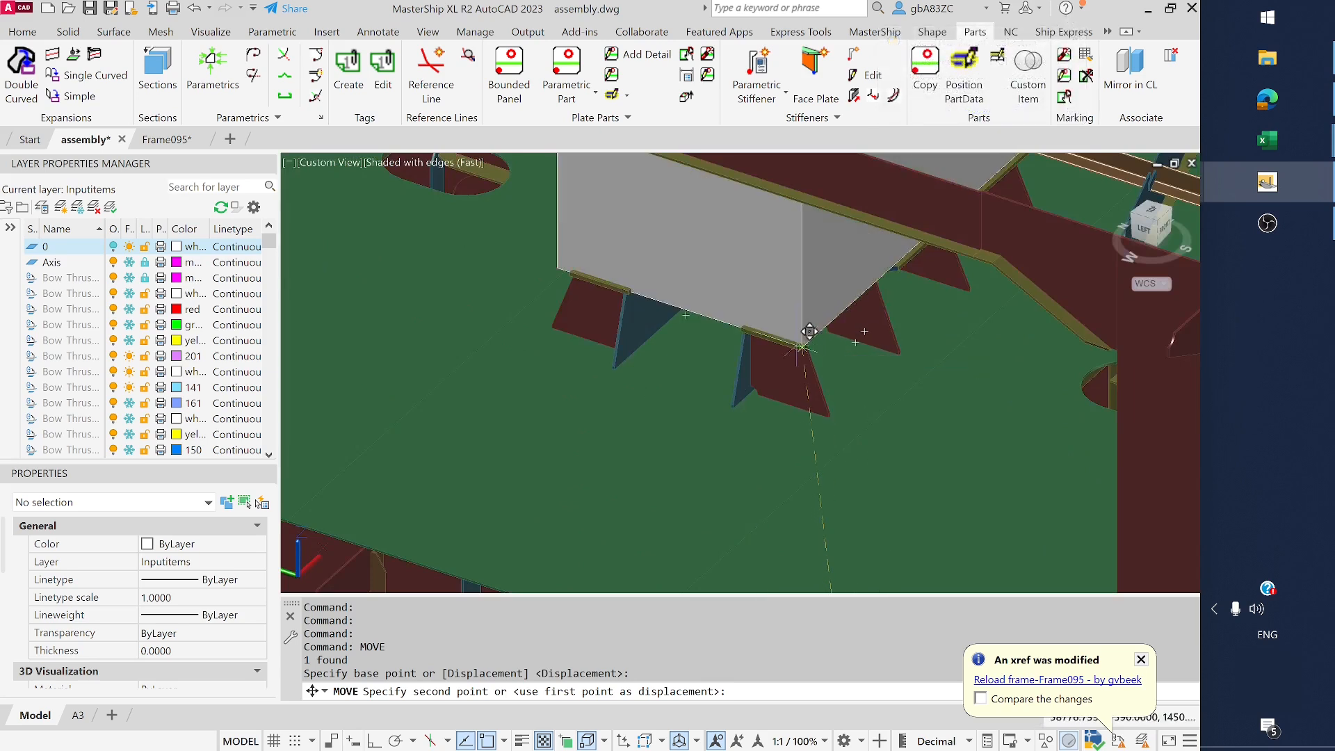
left_click(800, 343)
scroll(781, 389, "down", 4)
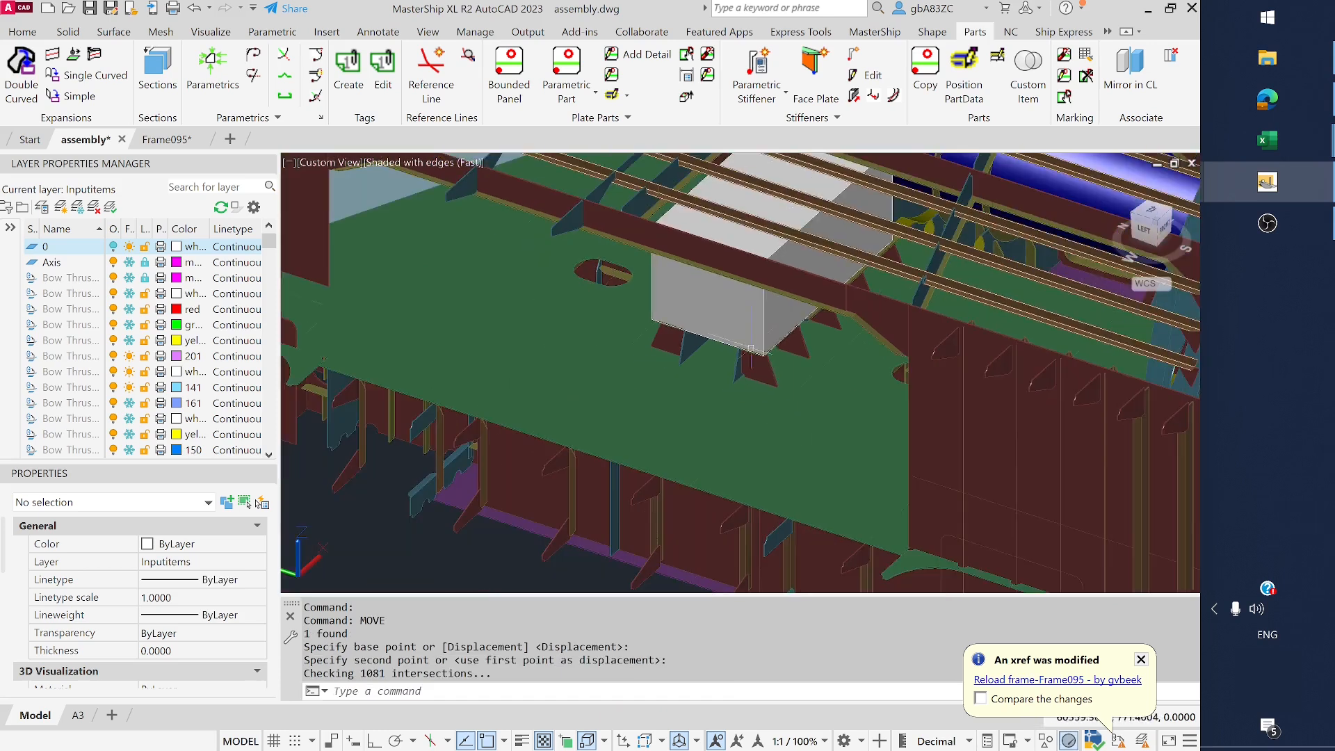
scroll(811, 357, "down", 3)
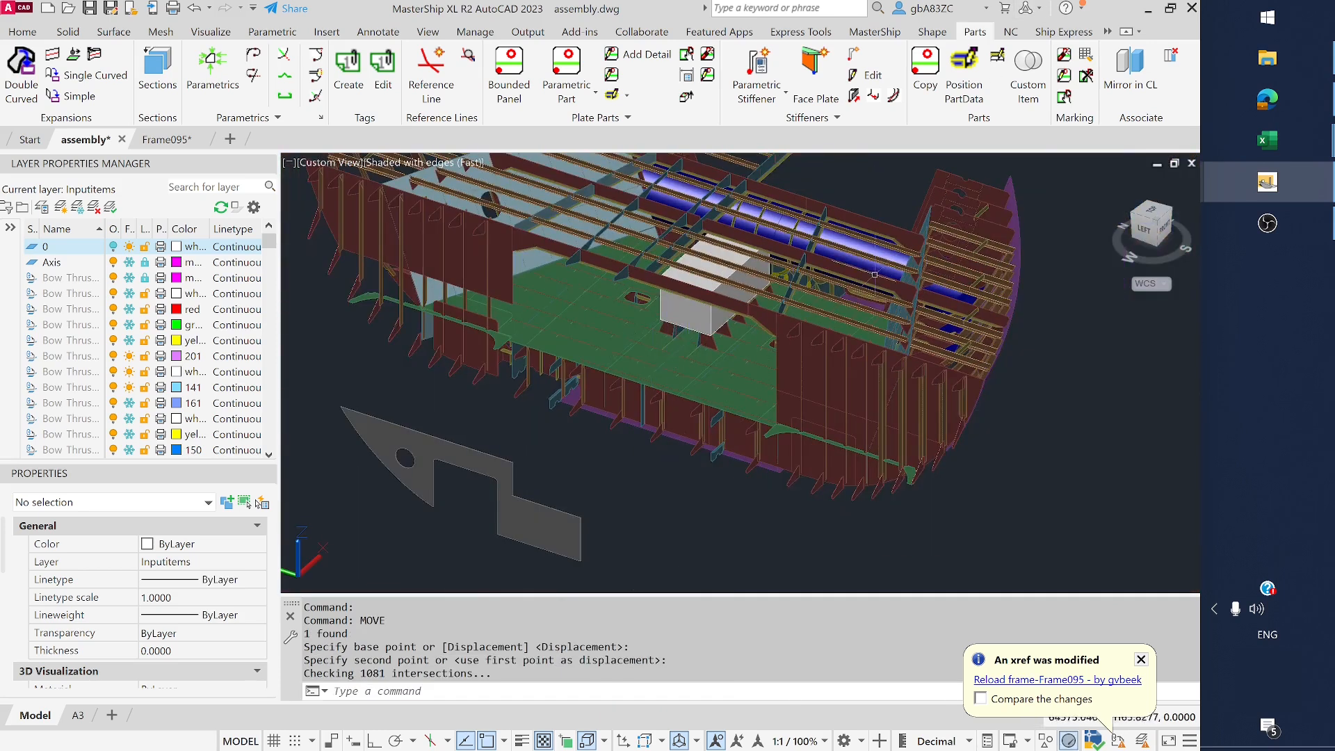
scroll(780, 391, "down", 2)
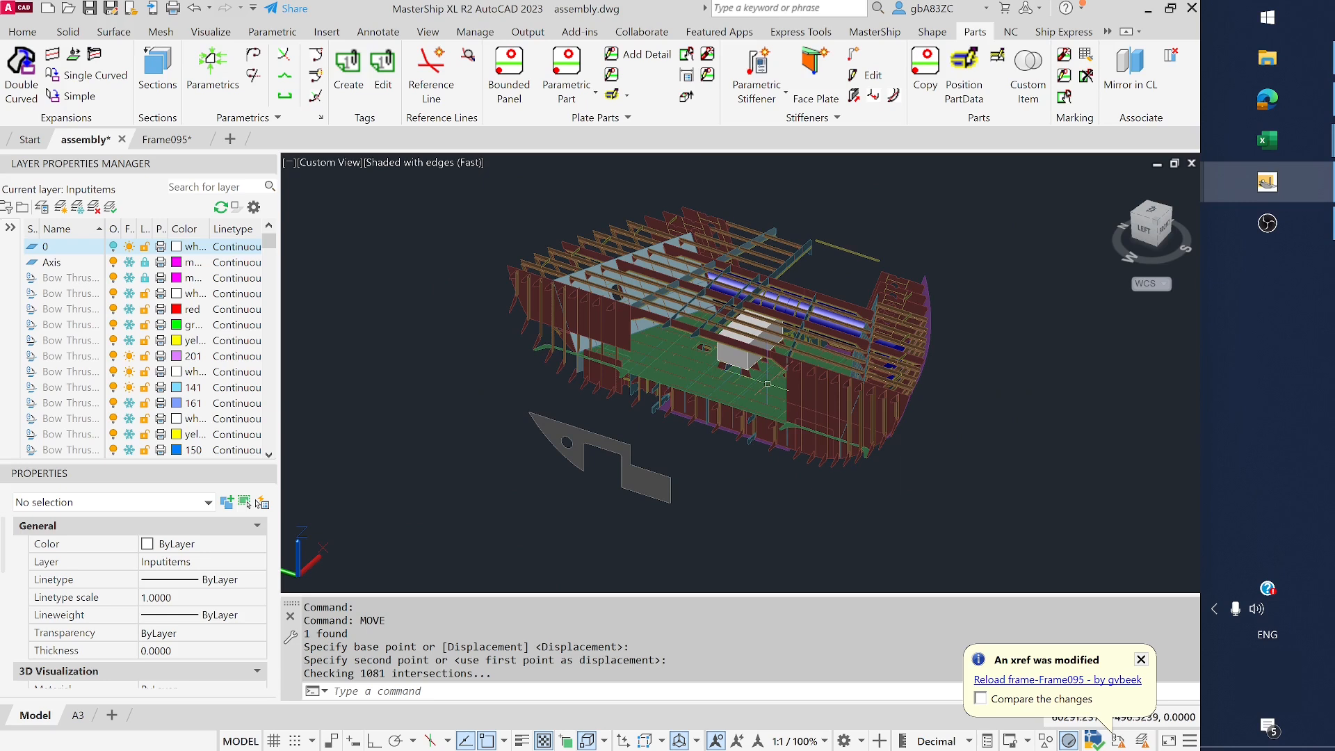
Define the grey box as custom item MAN786 with an 800 kg mass override, using the entity's own COG for the COG calculation
left_click(1027, 70)
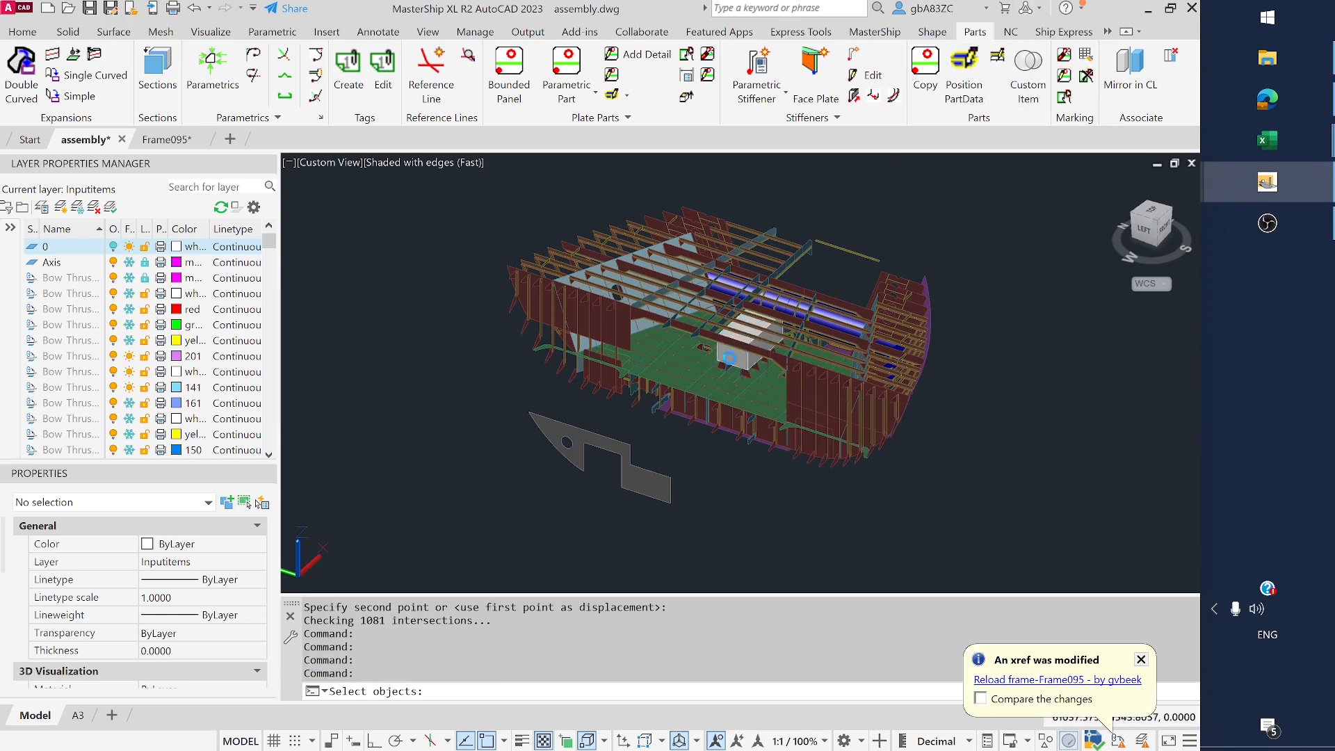
left_click(737, 353)
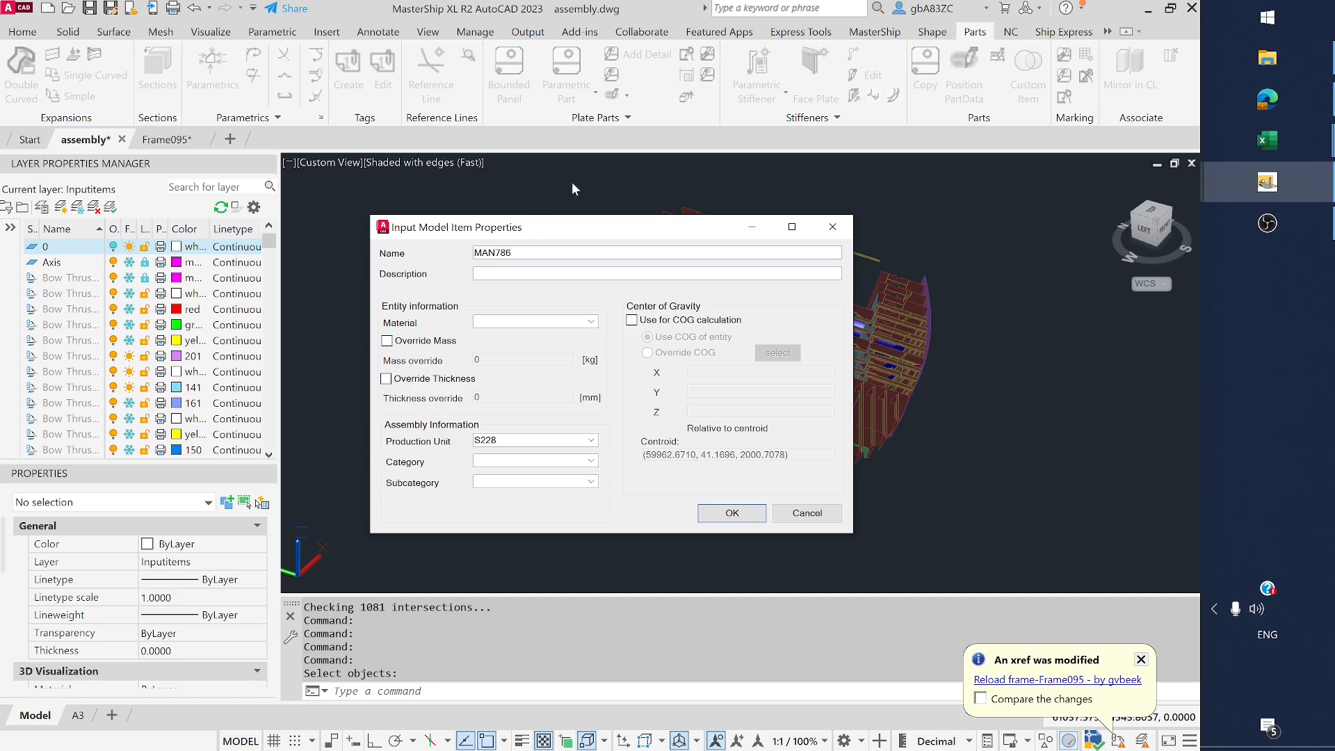
left_click(632, 320)
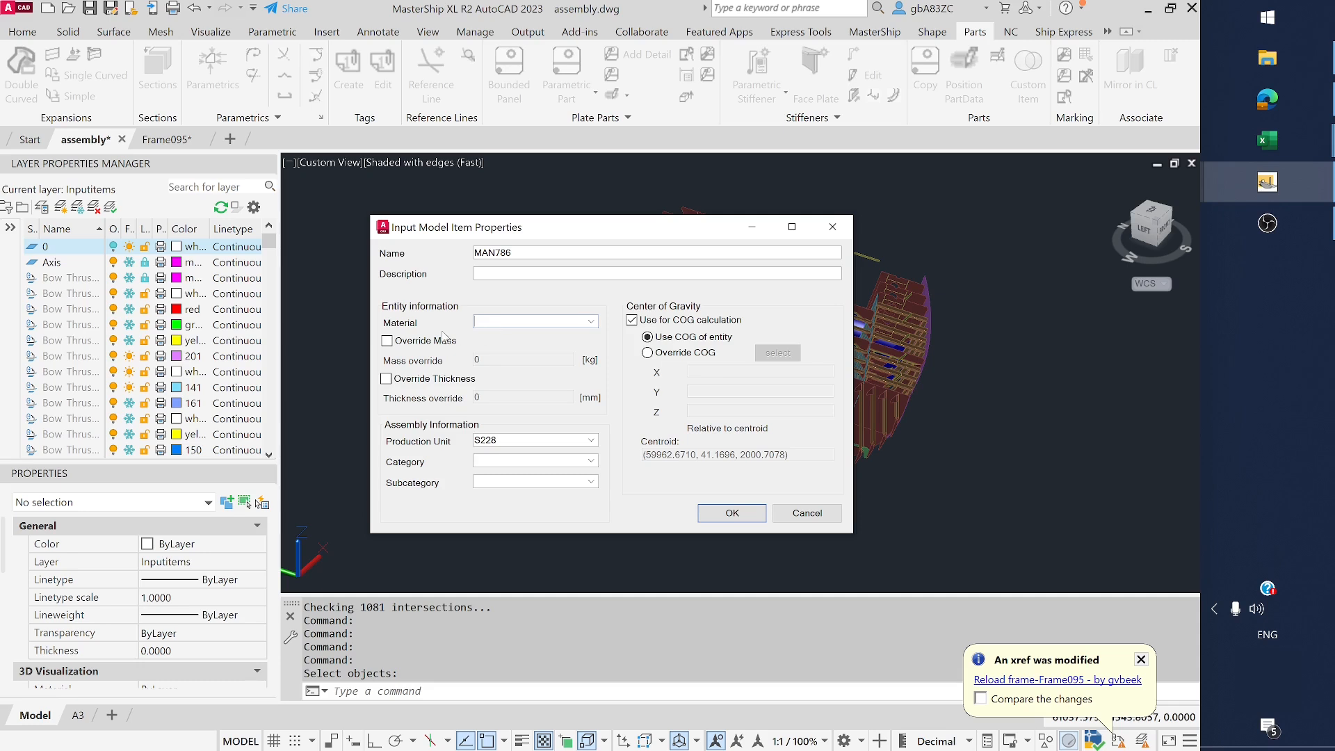
left_click(387, 341)
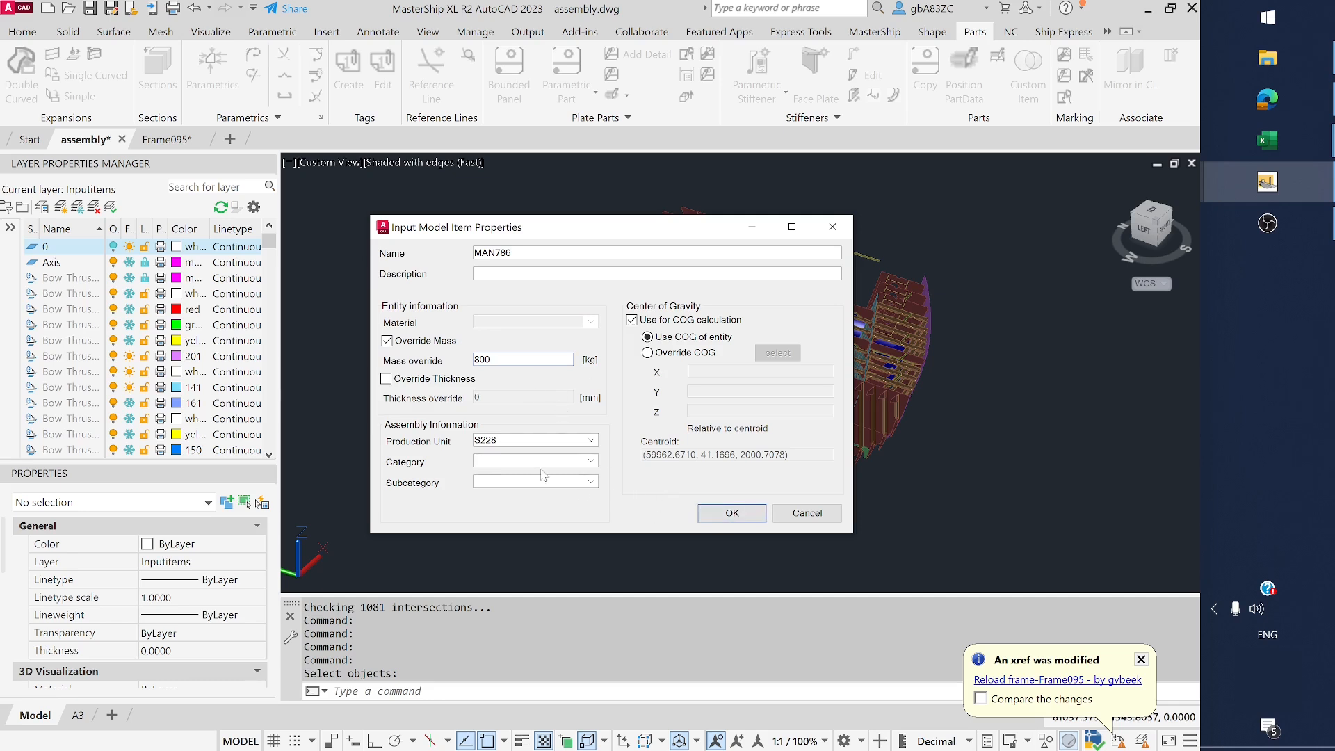
left_click(748, 520)
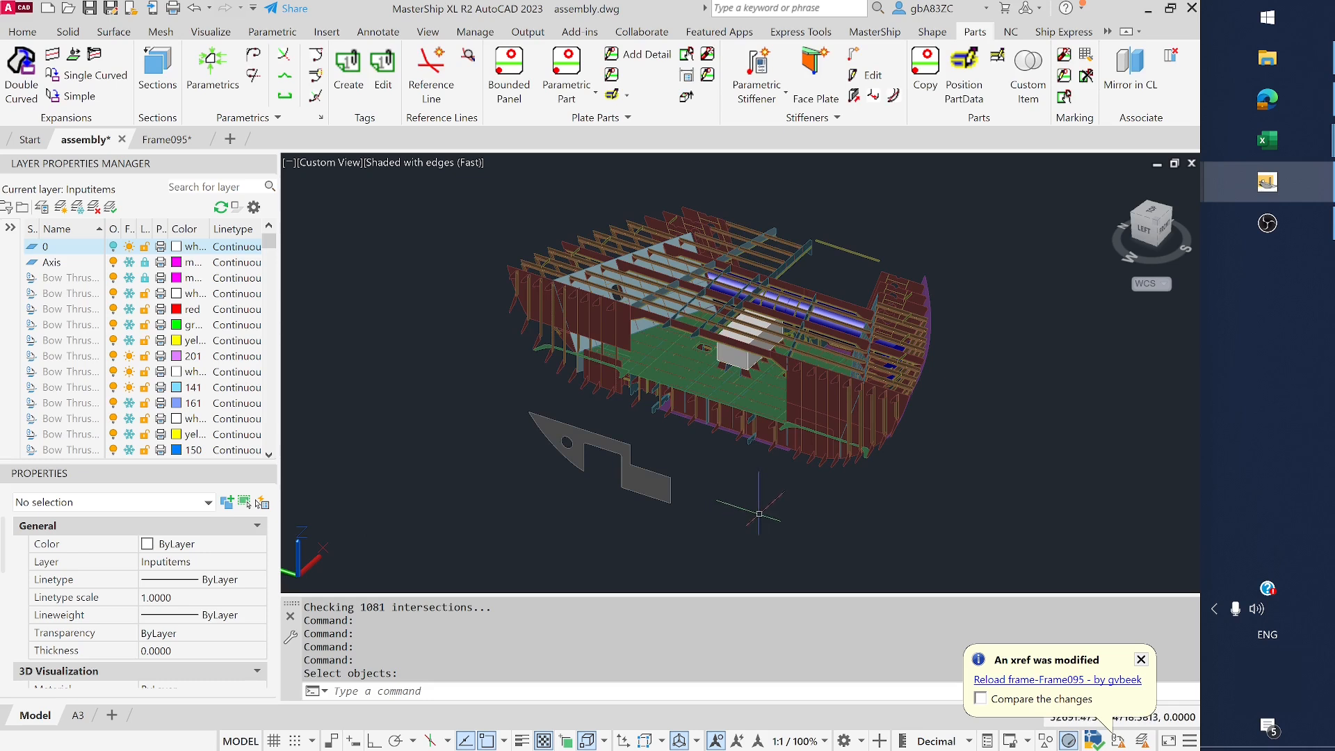